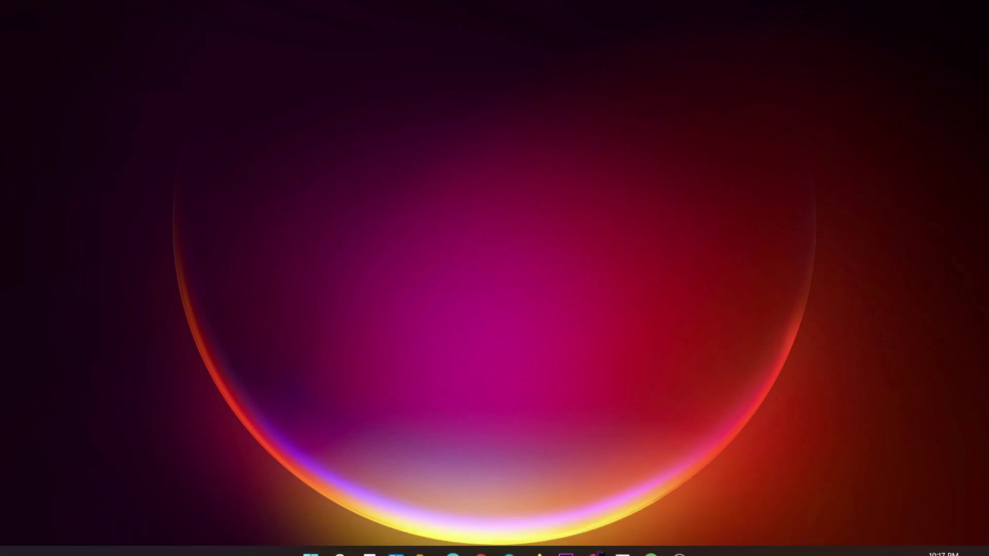
- Start a Unity 2020.3.16f1 Universal Render Pipeline project named Crystal Shader Grpah from Unity Hub
click(622, 545)
click(783, 165)
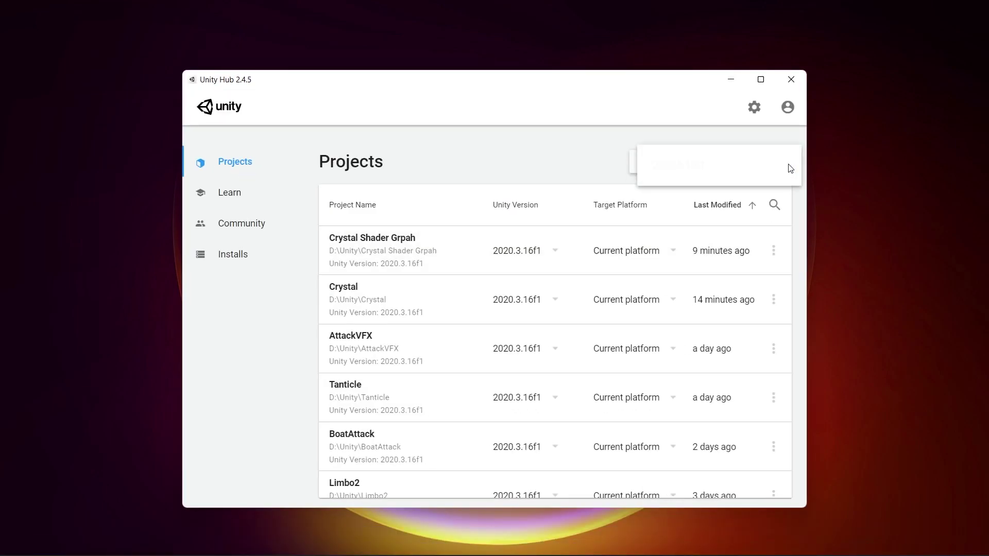
click(768, 165)
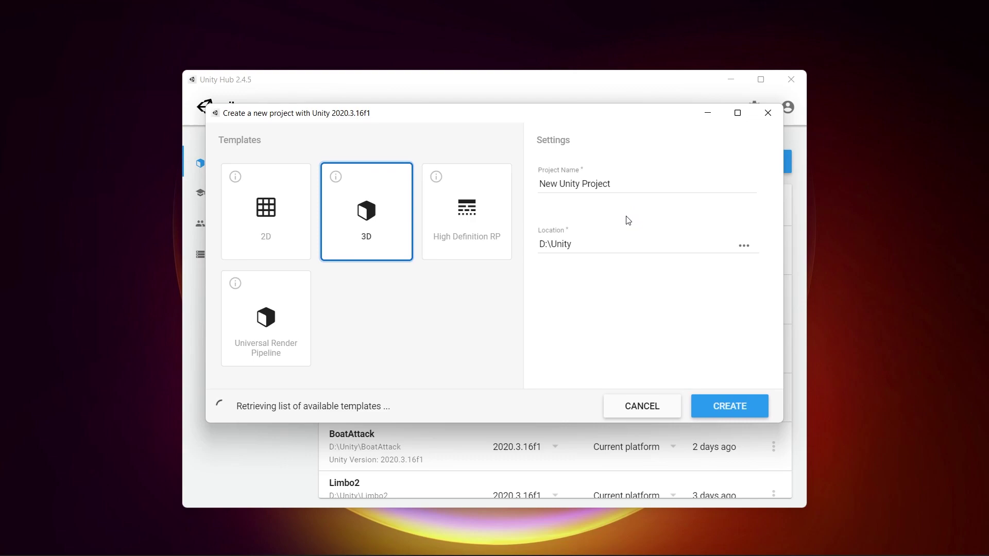
click(295, 345)
click(586, 204)
key(ctrl+a)
text(Crystal Shader Gr)
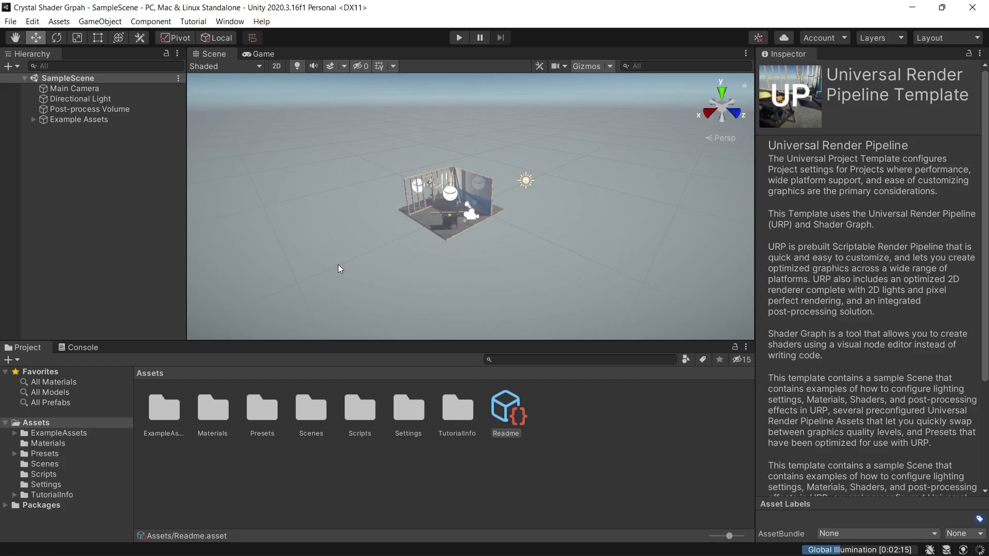
- Delete Example Assets from the scene and set Main Camera's Background Type to Solid Color
click(89, 122)
key(Delete)
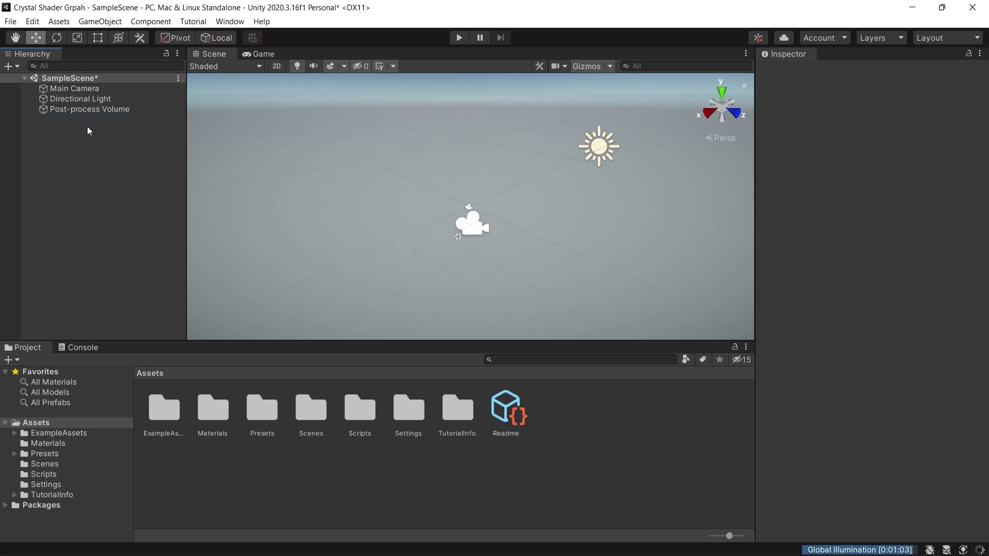
click(81, 89)
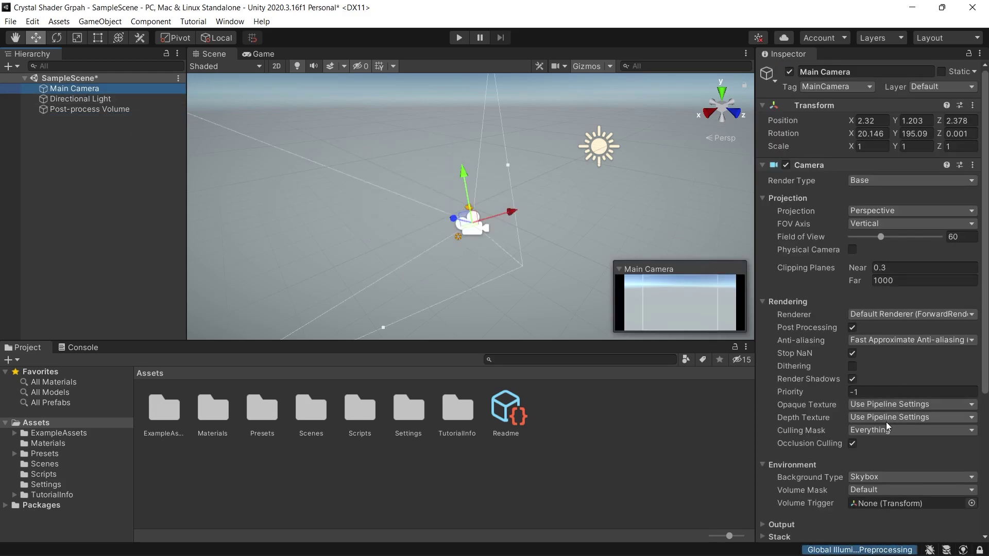
click(911, 477)
click(876, 506)
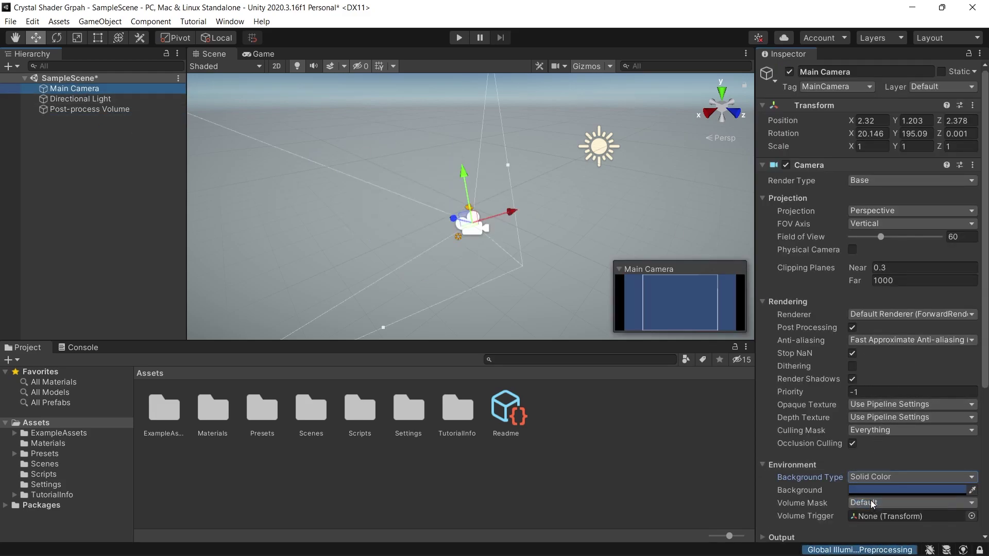
- Make the camera's background colour purple, checking it in the Game view
click(912, 490)
click(257, 55)
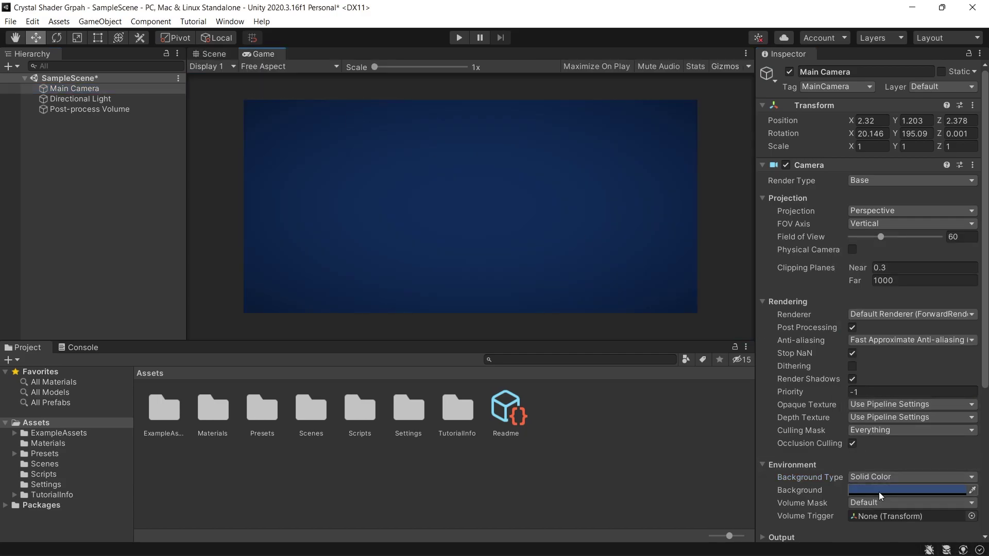
click(912, 490)
click(932, 405)
key(Escape)
click(90, 128)
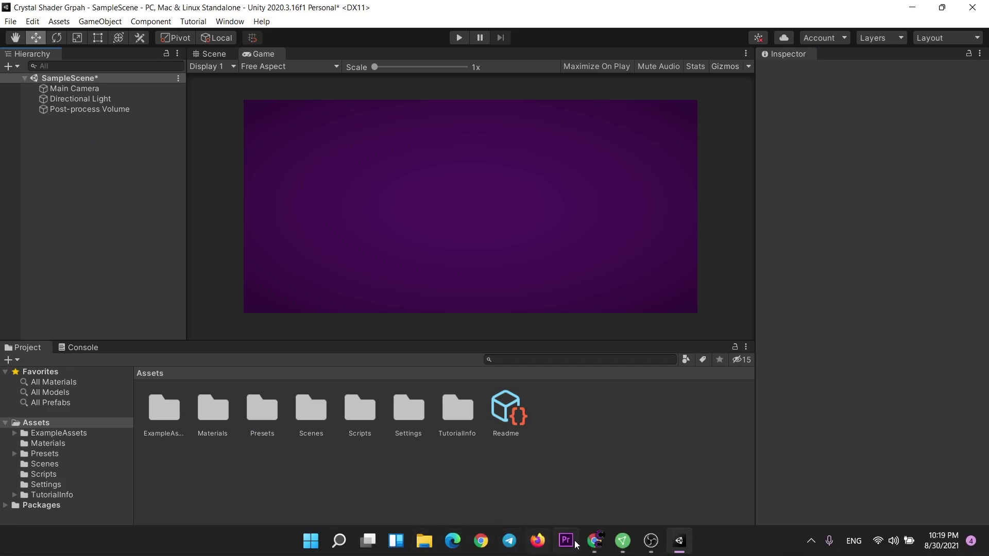
- Open the Diamond model's page from the Sketchfab results in the browser
click(594, 541)
click(237, 11)
click(110, 13)
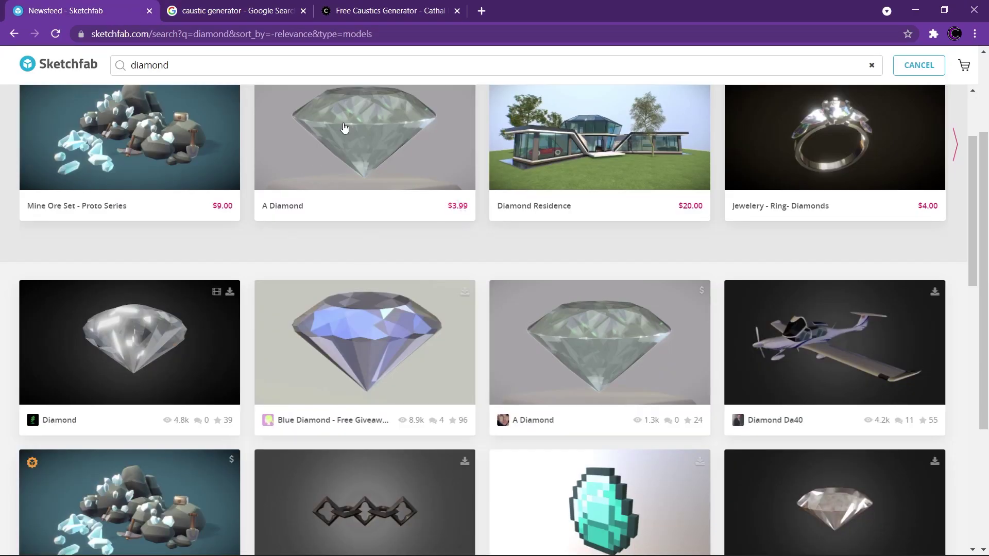
click(159, 359)
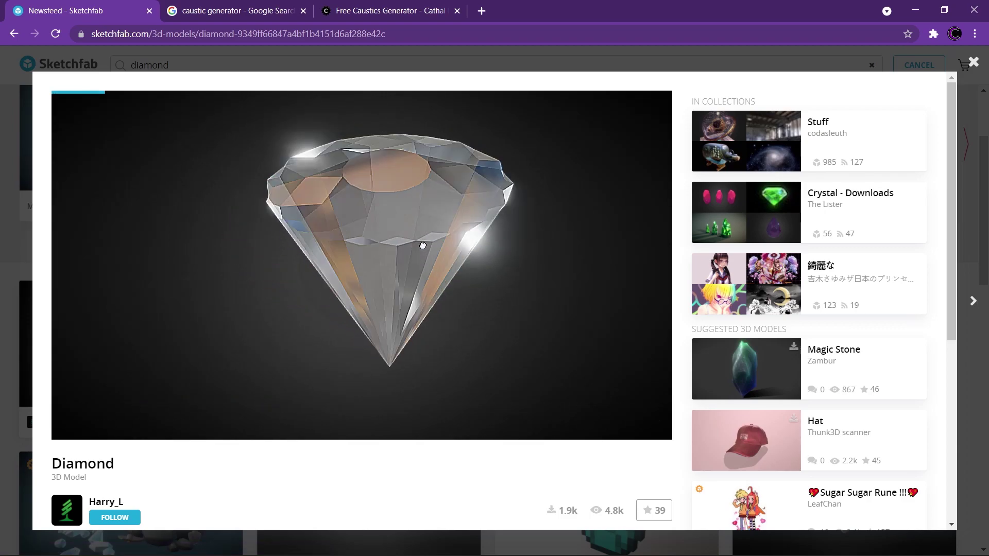
scroll(222, 464, down, 5)
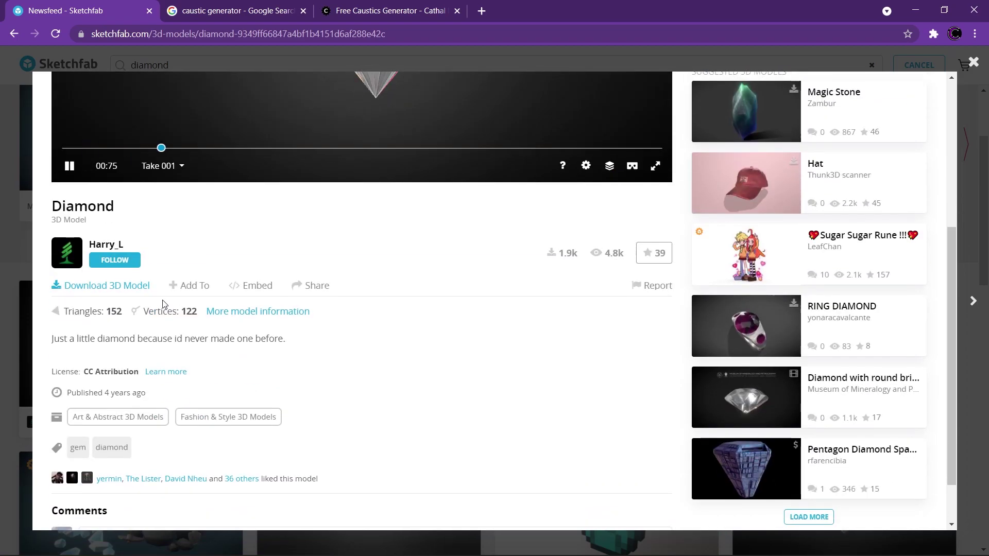
- Download the Diamond in its original fbx format and position it in the scene
click(137, 286)
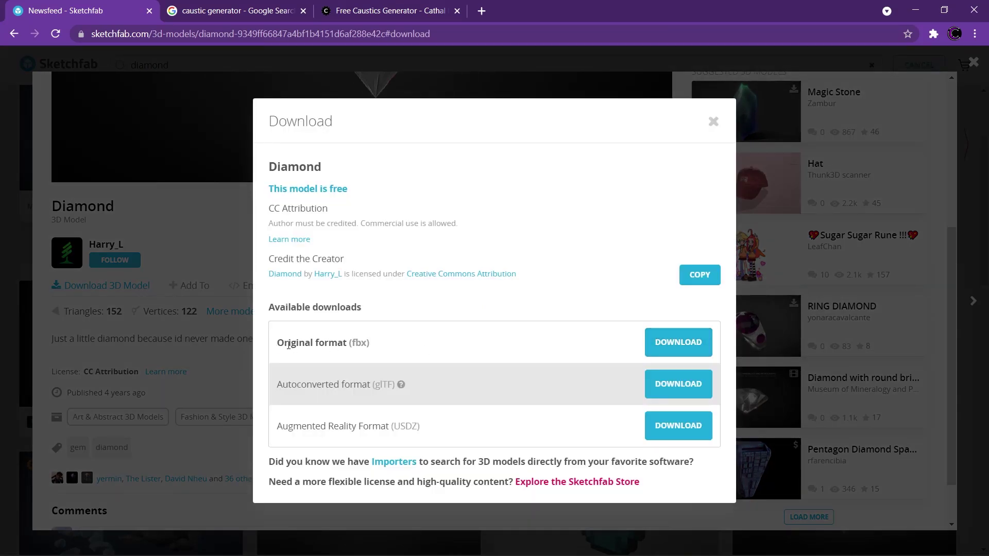
drag(278, 344, 370, 344)
click(670, 344)
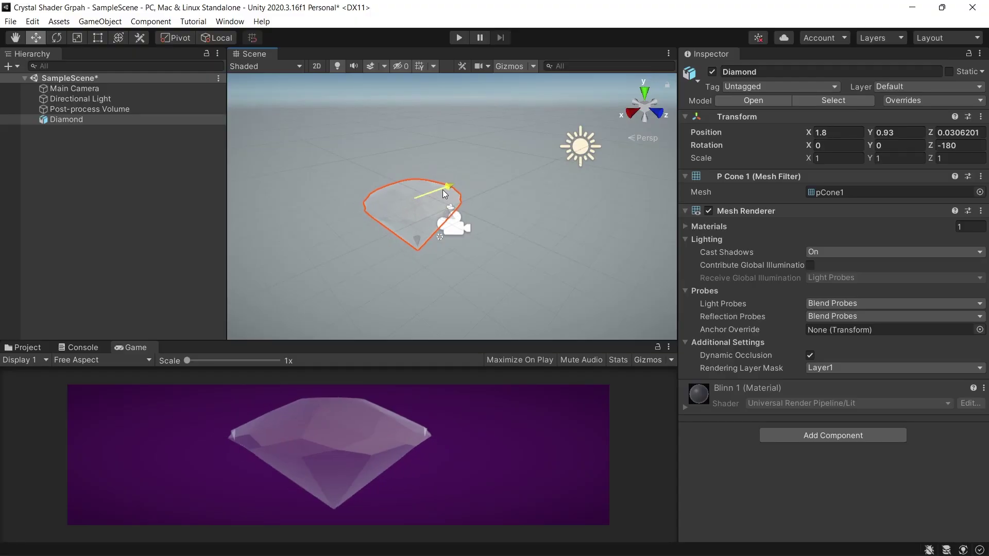
mouse_move(444, 195)
mouse_down()
mouse_move(435, 206)
mouse_move(416, 199)
mouse_move(430, 177)
mouse_up()
drag(407, 208, 405, 227)
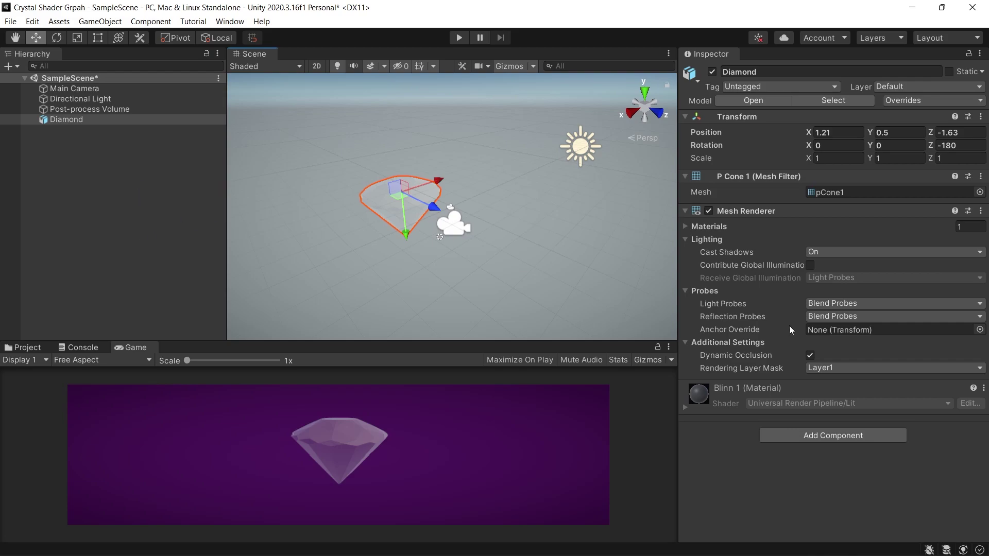
- Create a material named DiamondMat in Assets and drag it onto the Diamond model
click(42, 349)
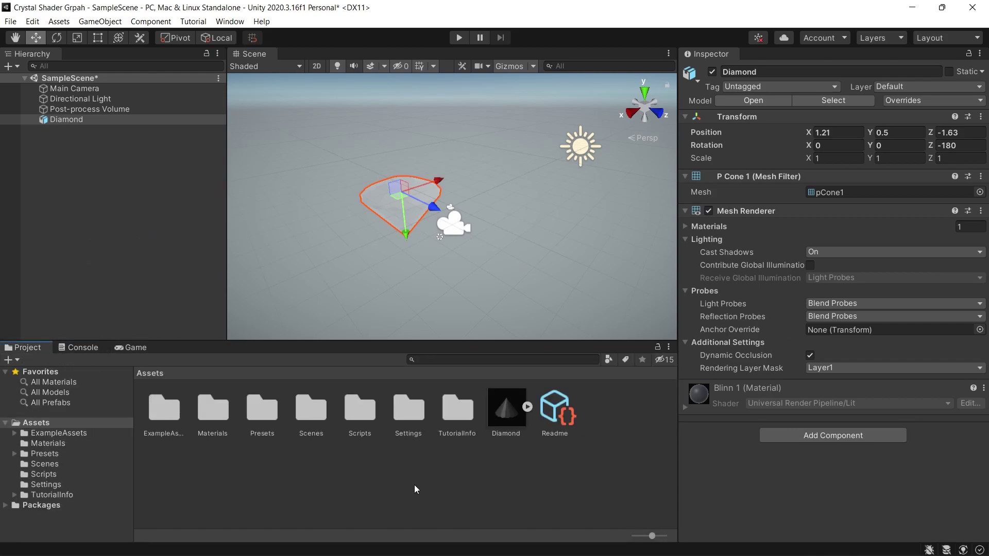
right_click(415, 486)
mouse_move(507, 157)
click(667, 289)
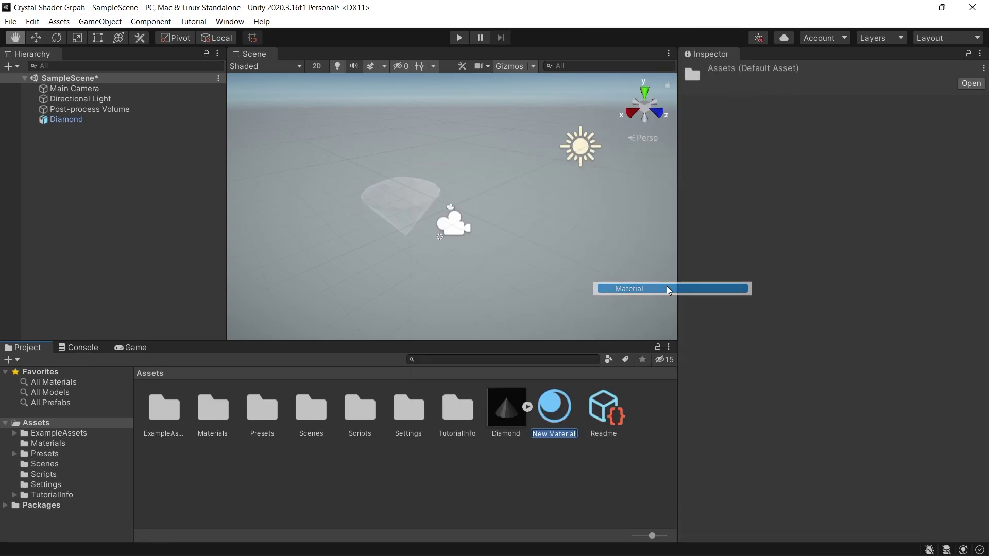
key(Return)
text(Diamo)
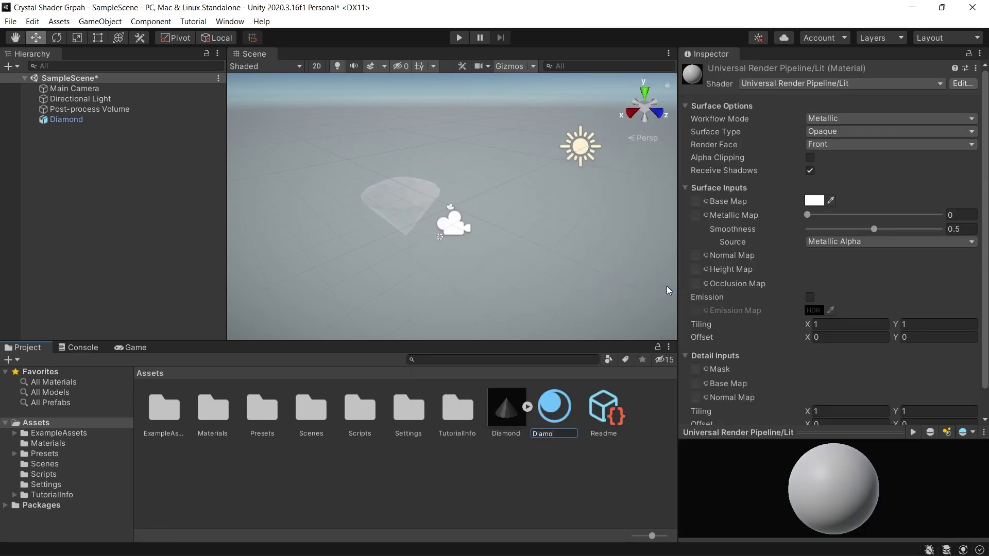
text(nd Mater)
key(BackSpace)
key(Return)
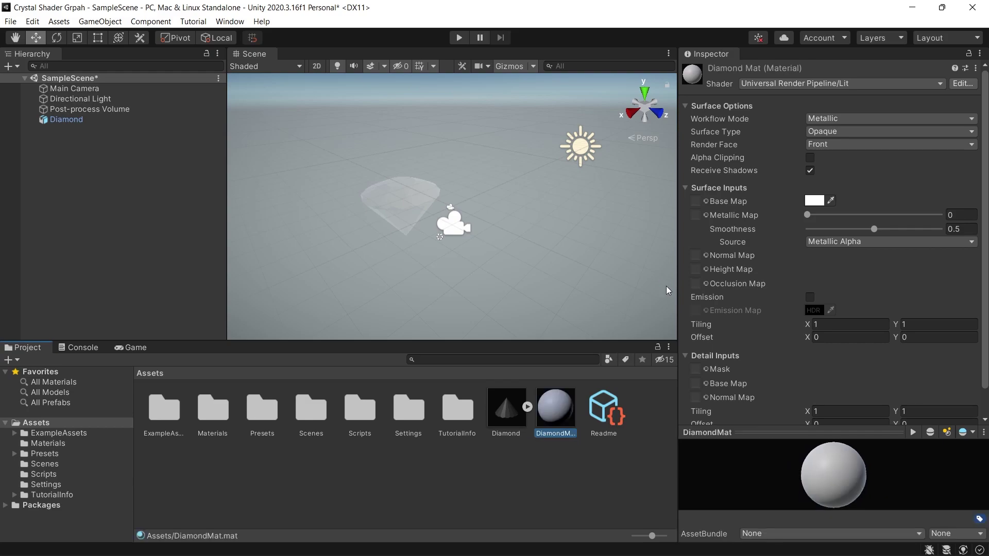
drag(562, 417, 75, 122)
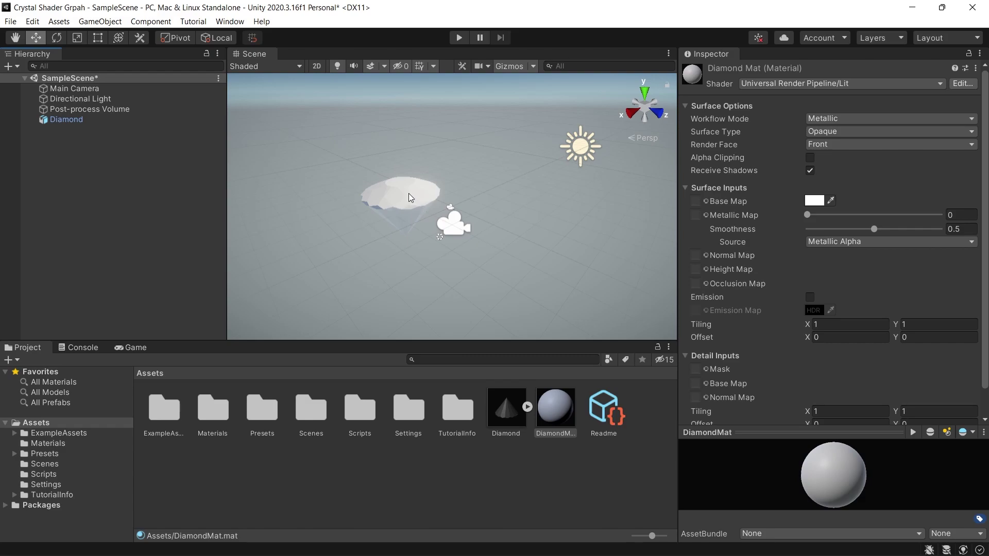
- Create a URP Lit Shader Graph named DiamondShader in Assets and open it
right_click(535, 466)
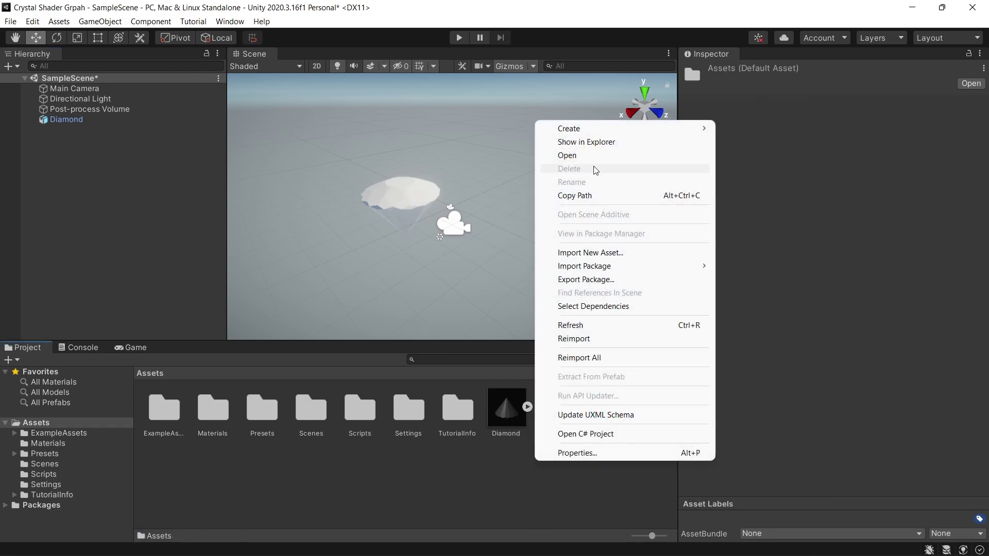
mouse_move(601, 128)
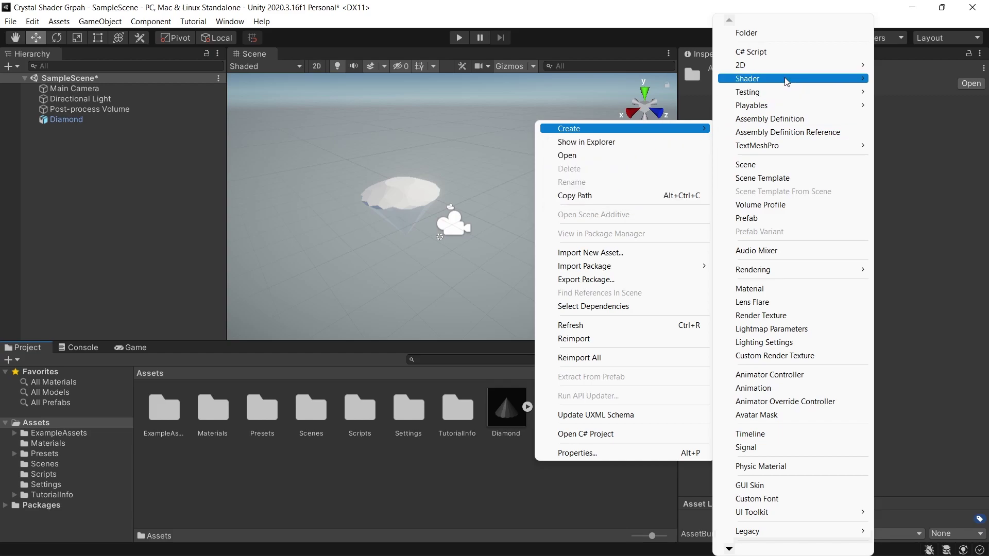
mouse_move(752, 78)
mouse_move(637, 184)
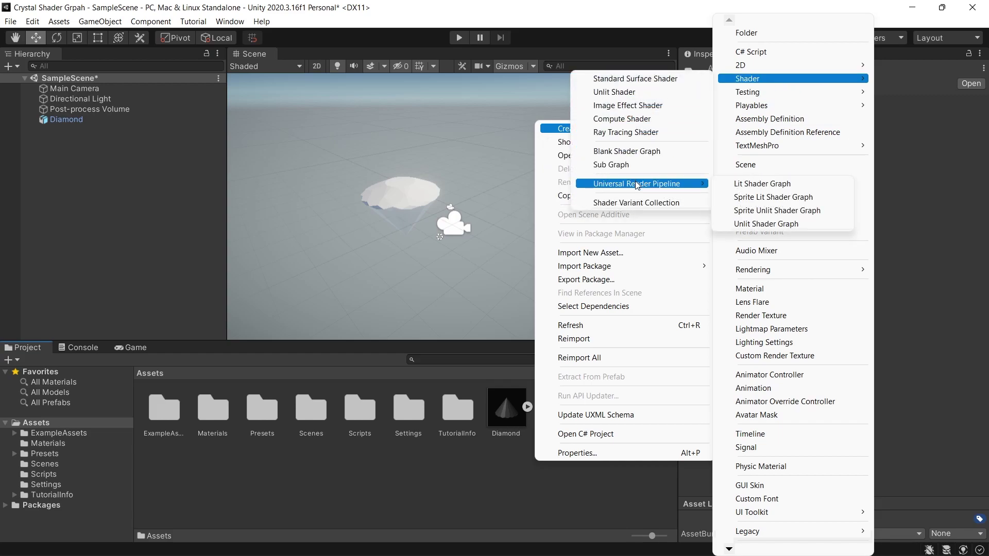
click(770, 188)
text(D)
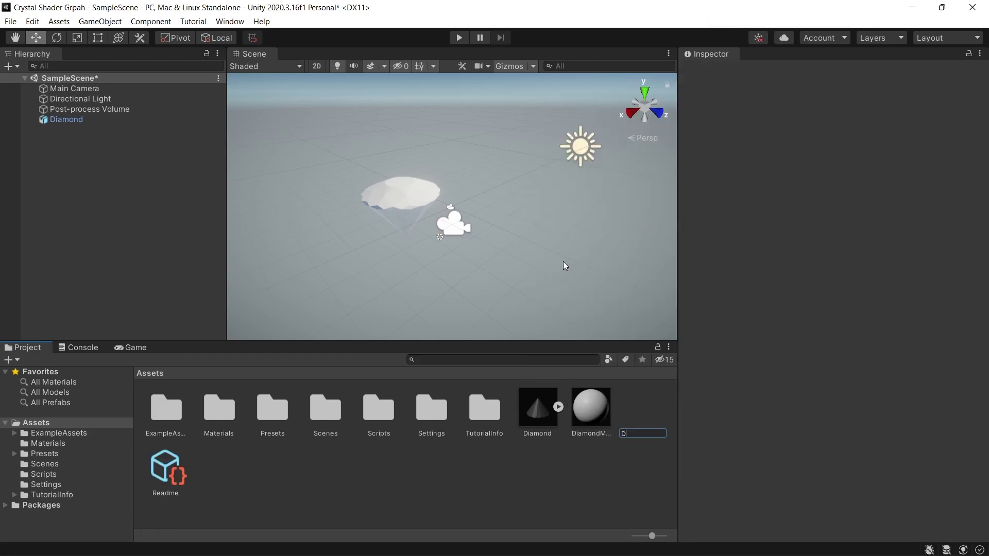
text(iamondShader)
key(Return)
key(Return)
- Set the graph's Surface to Transparent with Alpha Clip and Two Sided enabled
click(901, 245)
click(911, 274)
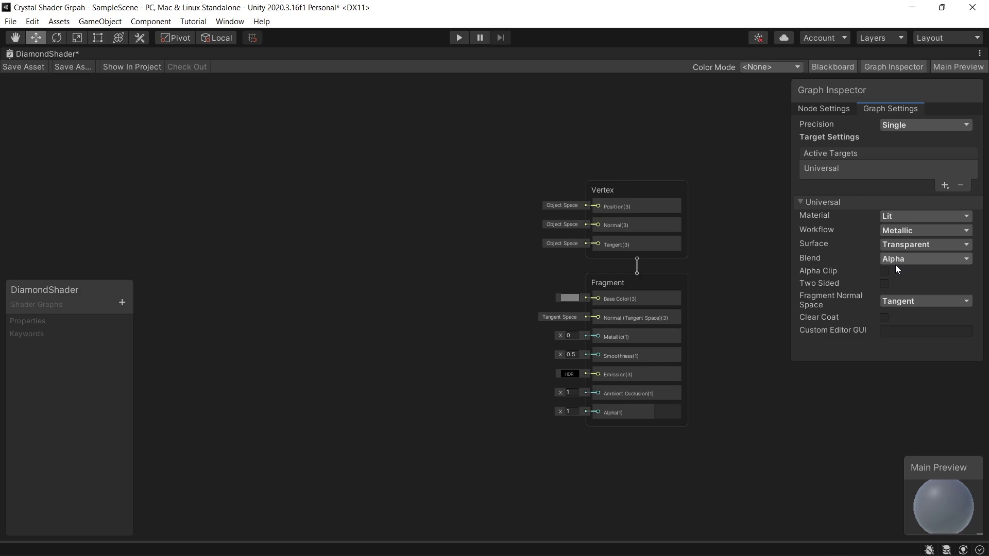
click(884, 271)
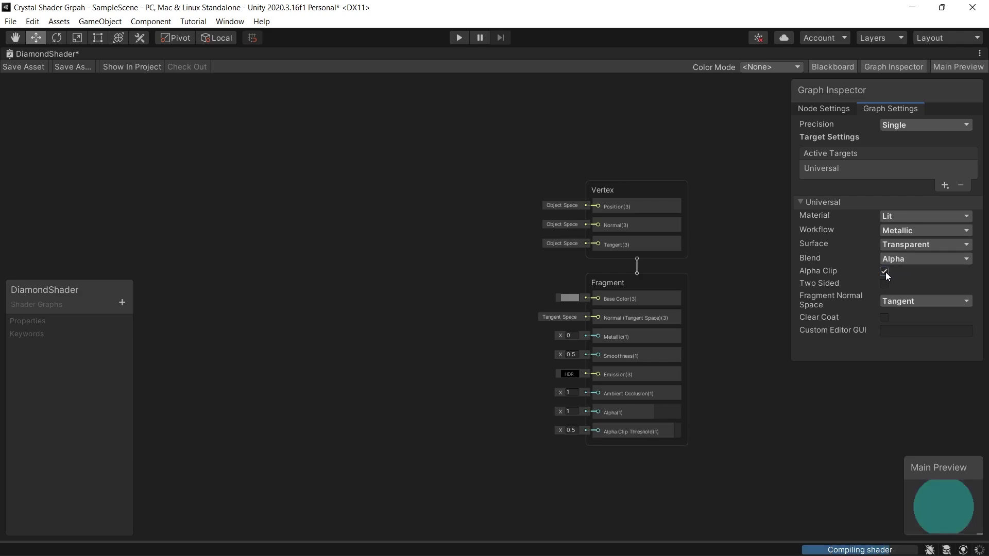
click(885, 284)
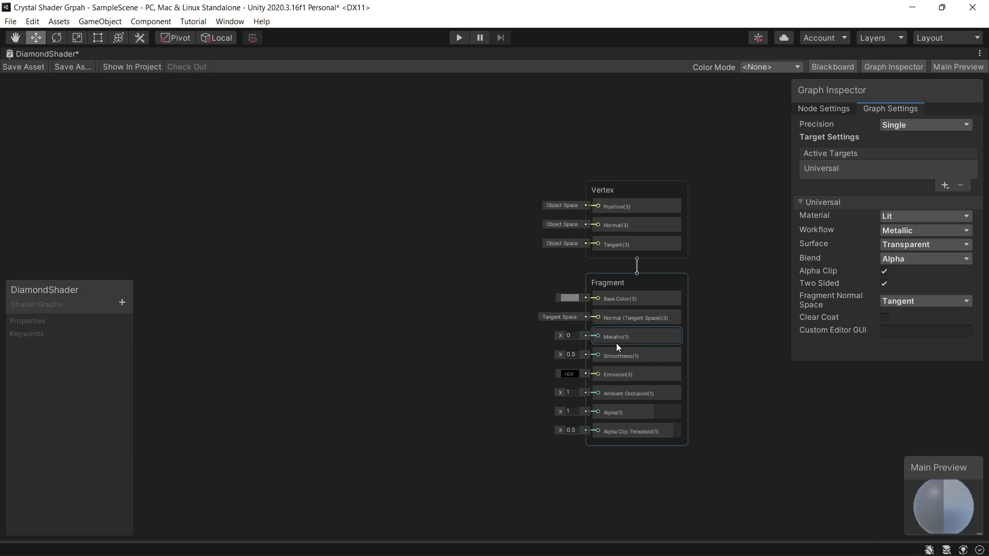
middle_drag(521, 397, 519, 314)
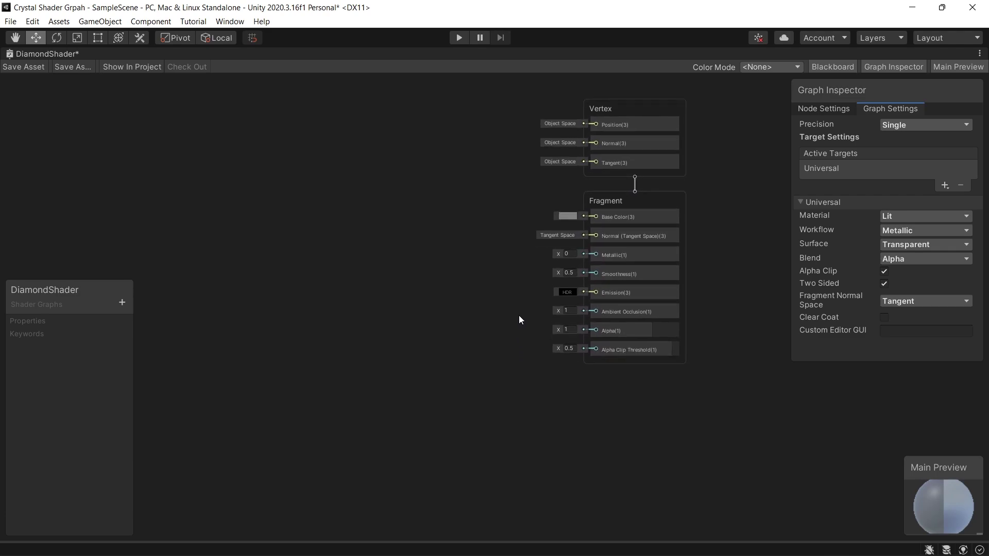
drag(26, 299, 31, 95)
- Add a Float property named Transparency as a slider with default 0.6
click(126, 107)
click(156, 118)
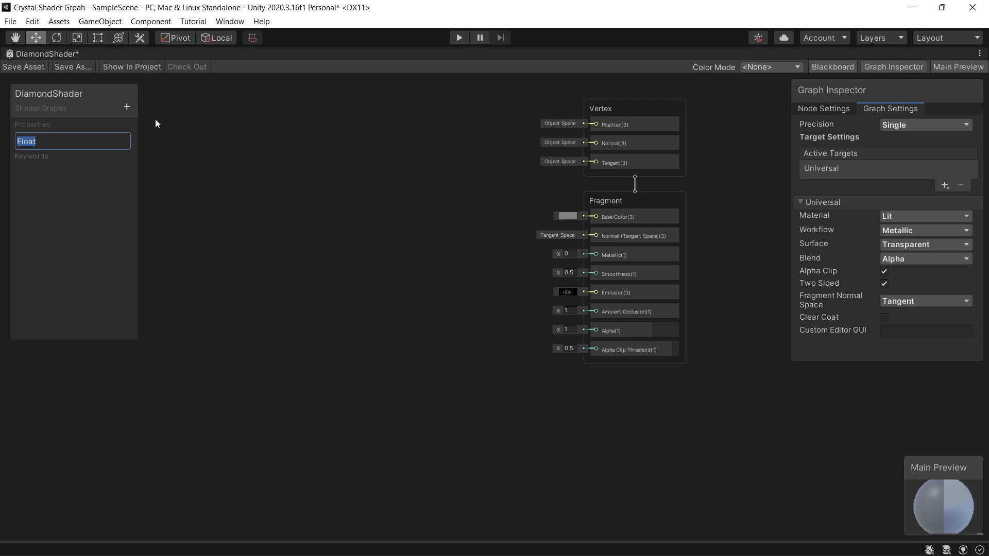
text(Transparency)
key(Return)
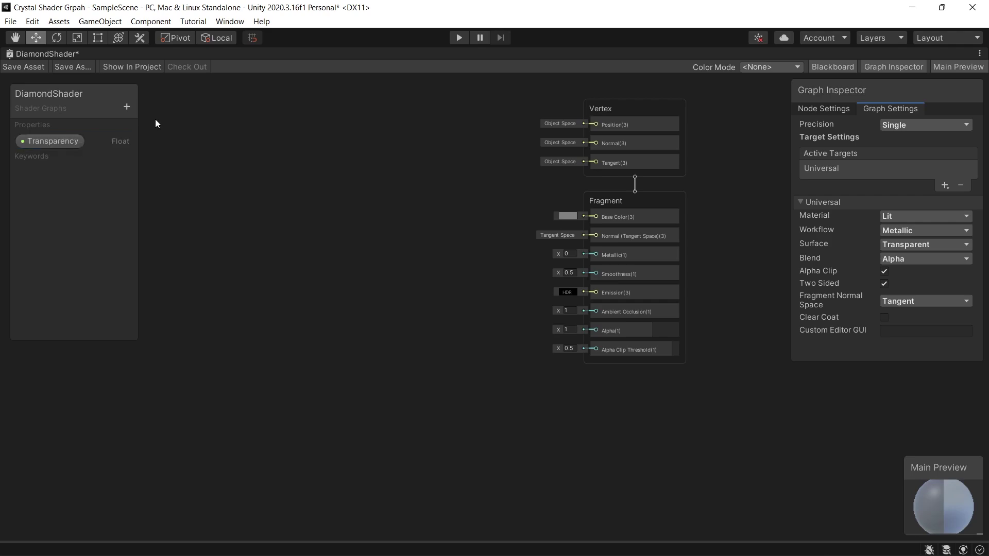
click(53, 141)
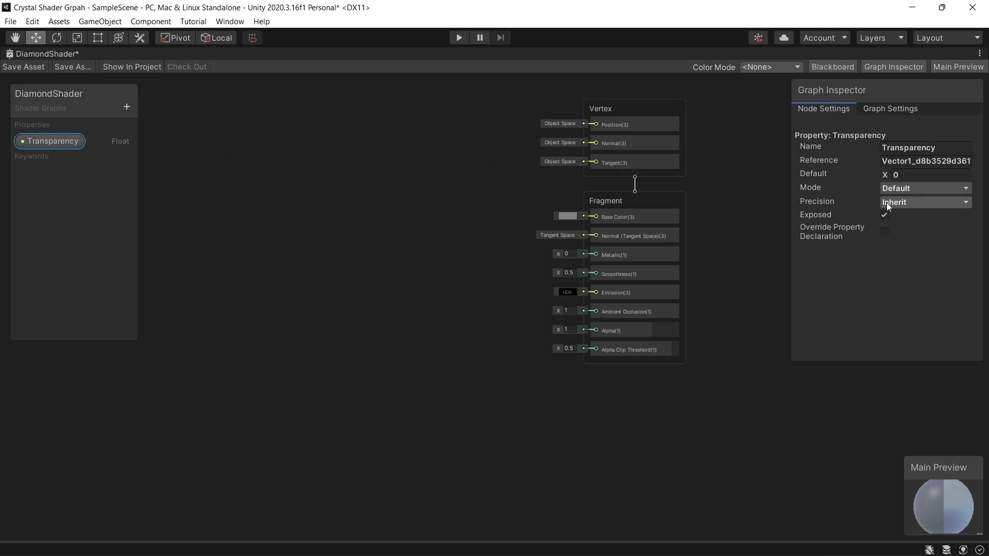
click(907, 188)
click(906, 216)
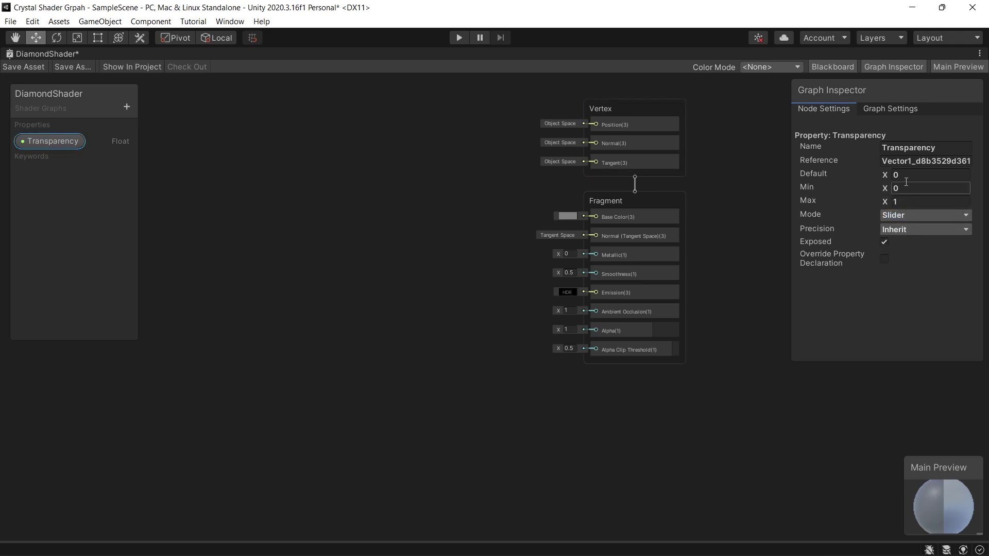
click(907, 175)
text(0.6)
- Wire Transparency into the Alpha input, set Alpha Clip Threshold to 0, and save
drag(39, 145, 391, 290)
drag(478, 313, 596, 331)
drag(514, 319, 513, 332)
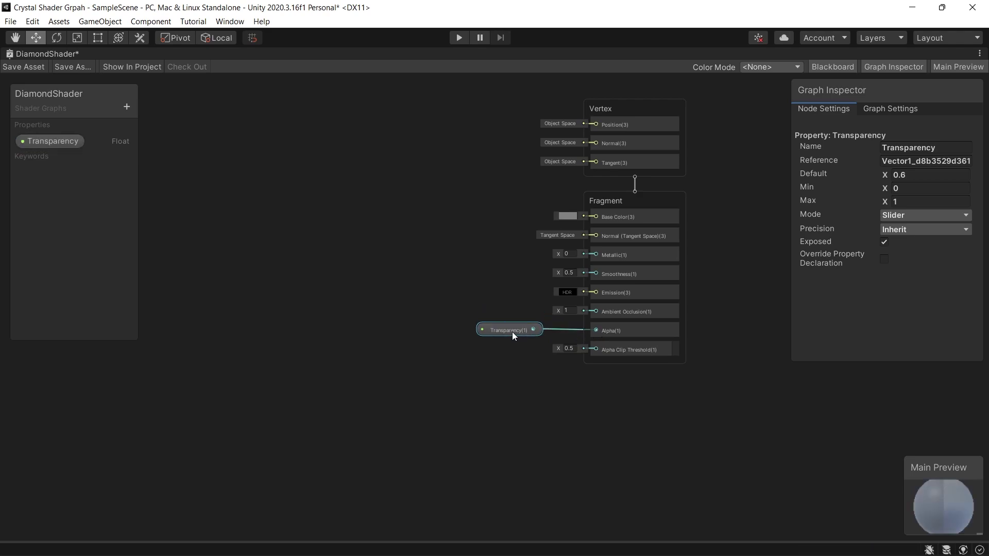
click(568, 348)
text(0)
scroll(480, 258, up, 5)
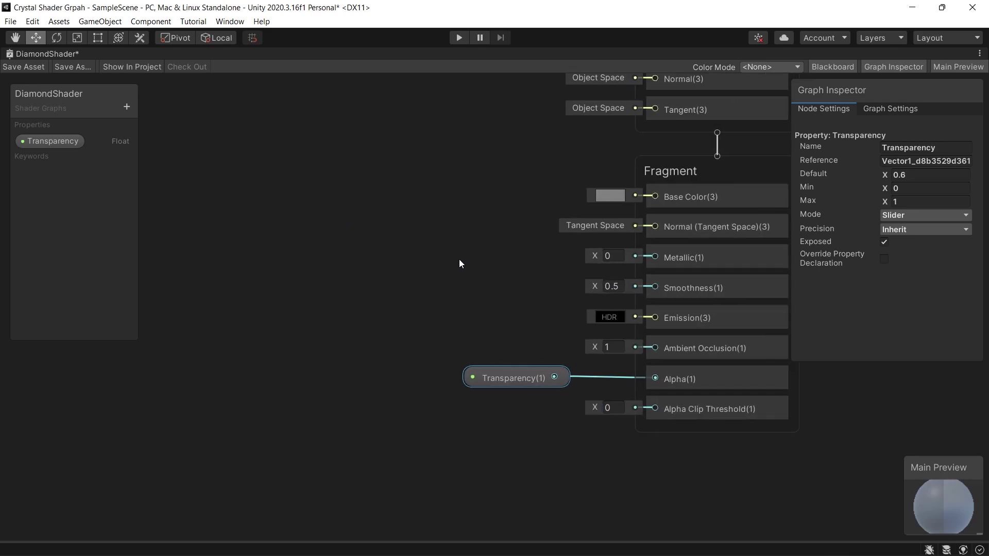
key(Return)
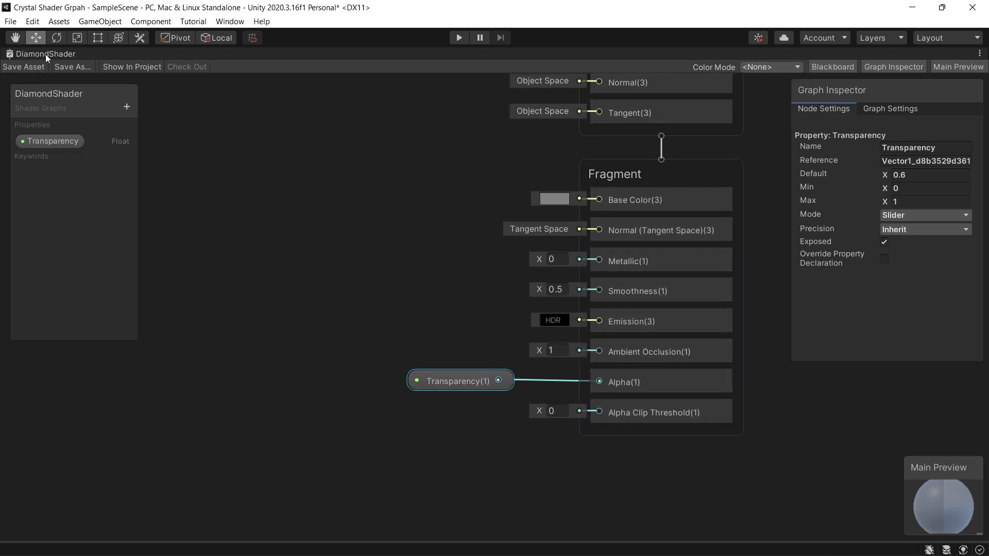
- Assign DiamondShader to the diamond's material and set its Transparency to 0.62
right_click(45, 54)
click(65, 63)
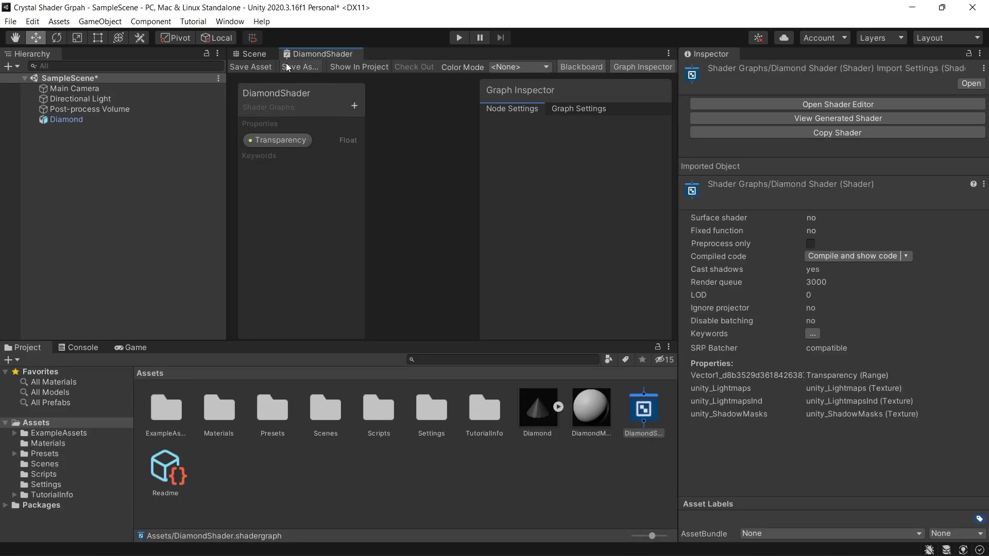
click(254, 54)
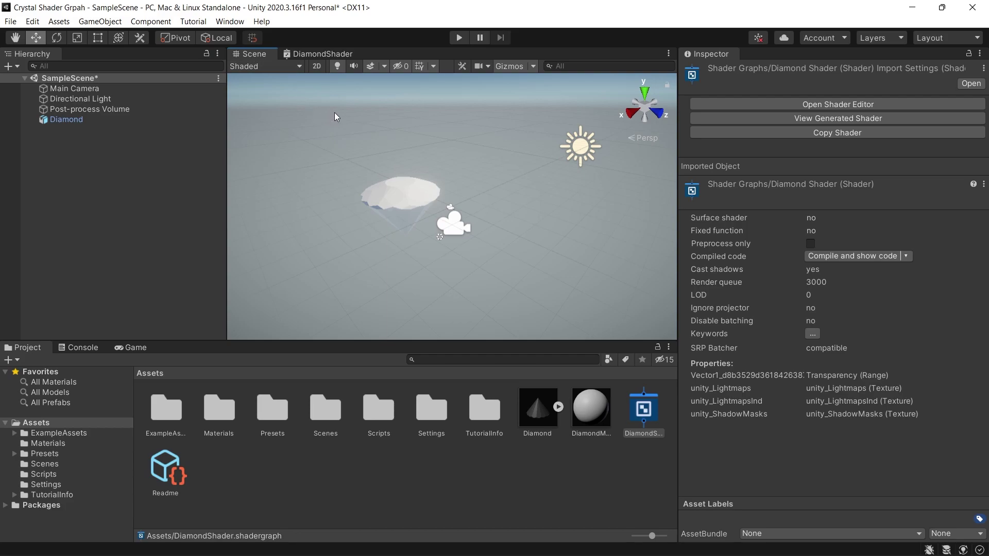
click(412, 196)
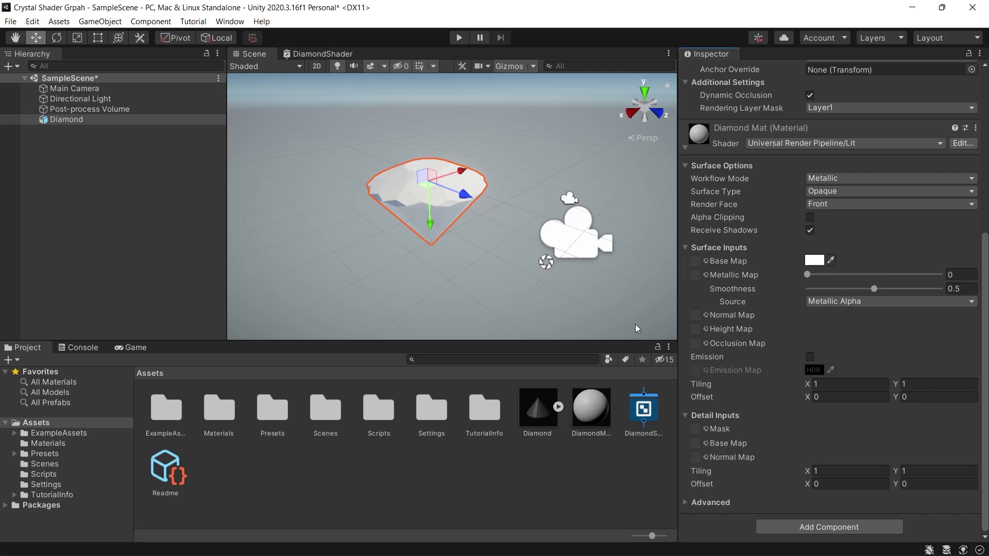
drag(644, 411, 598, 410)
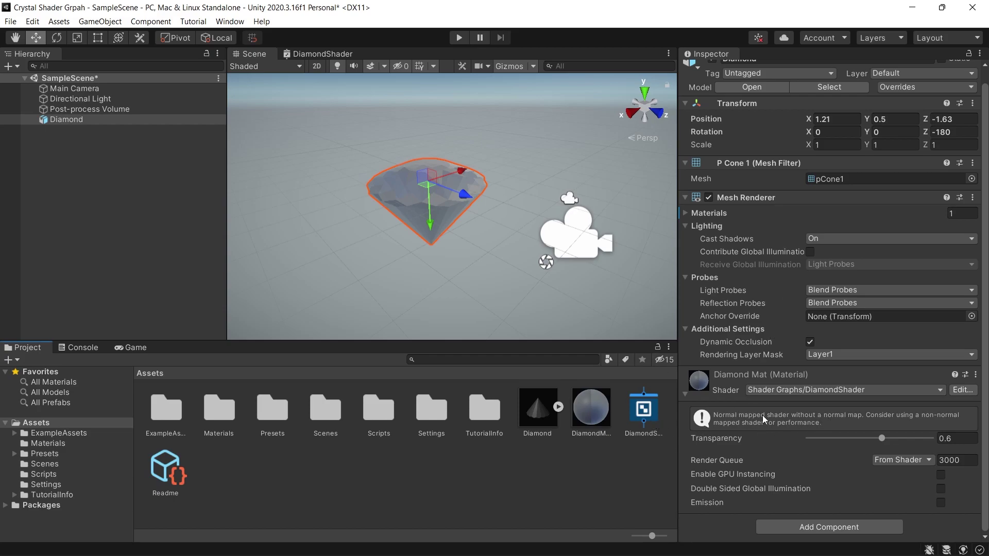
drag(879, 438, 852, 452)
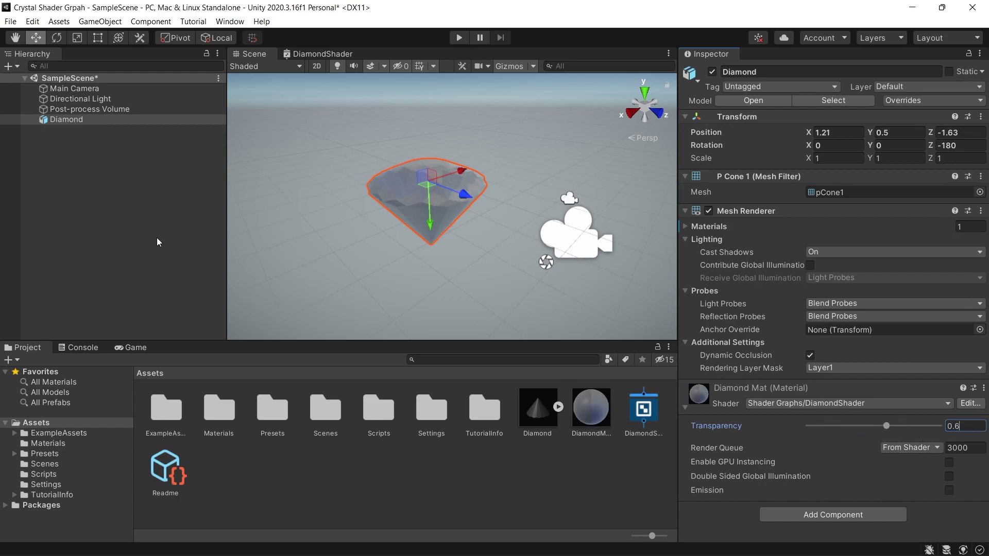
- Add a Sample Texture 2D node to the DiamondShader graph
right_click(333, 203)
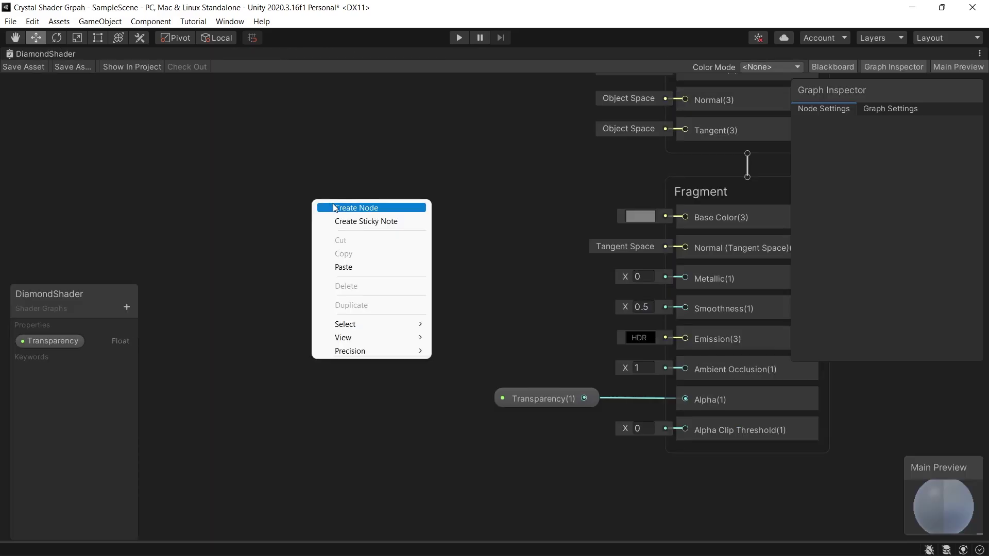
click(333, 208)
text(sa)
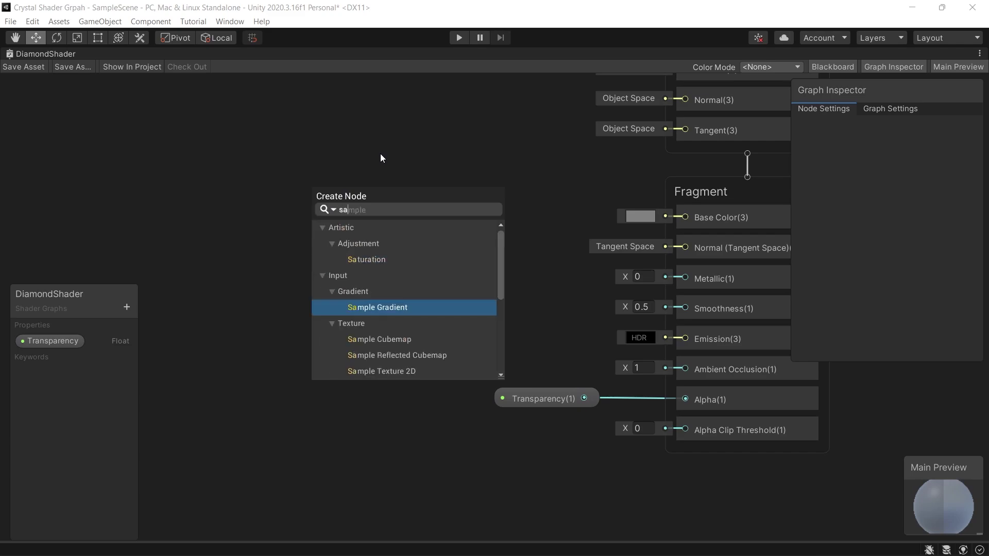
text(mplet)
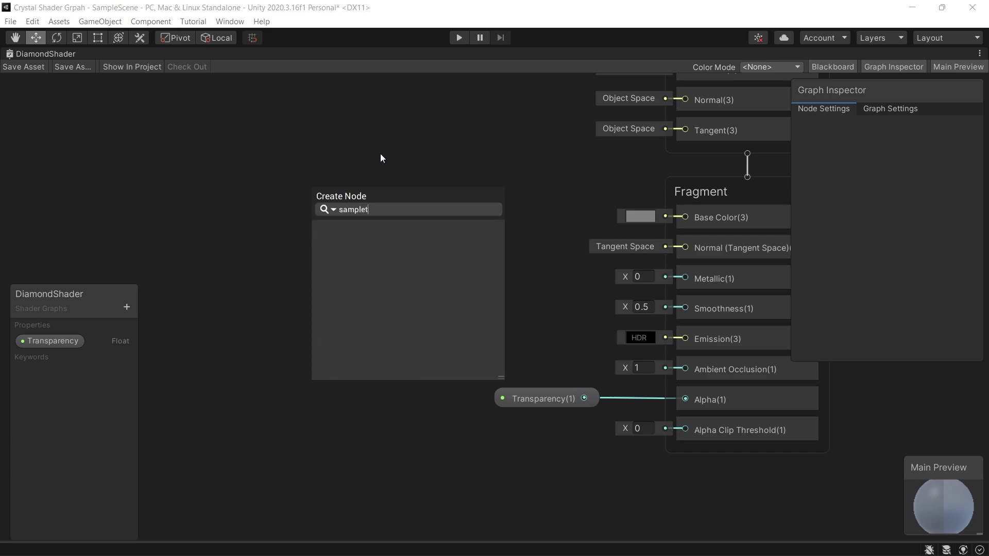
key(BackSpace)
text(te)
click(382, 323)
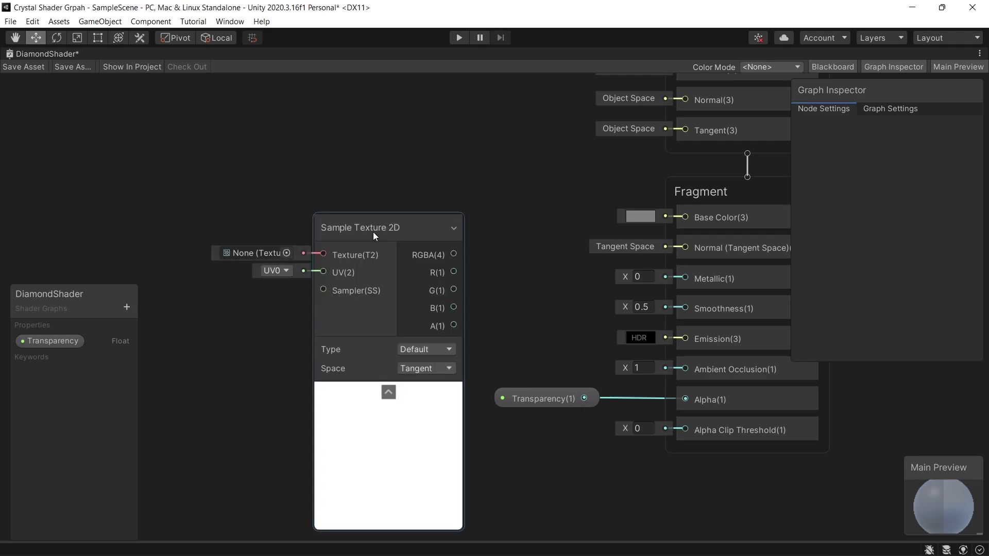
drag(373, 232, 319, 153)
- Add a Texture 2D property named DiamondTexture to the Blackboard
drag(81, 293, 78, 97)
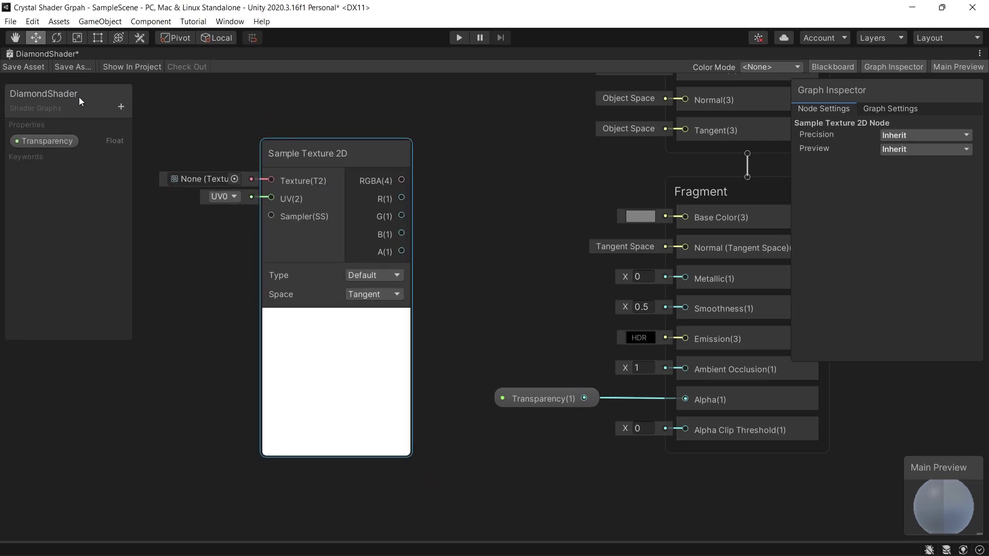
click(121, 106)
click(181, 206)
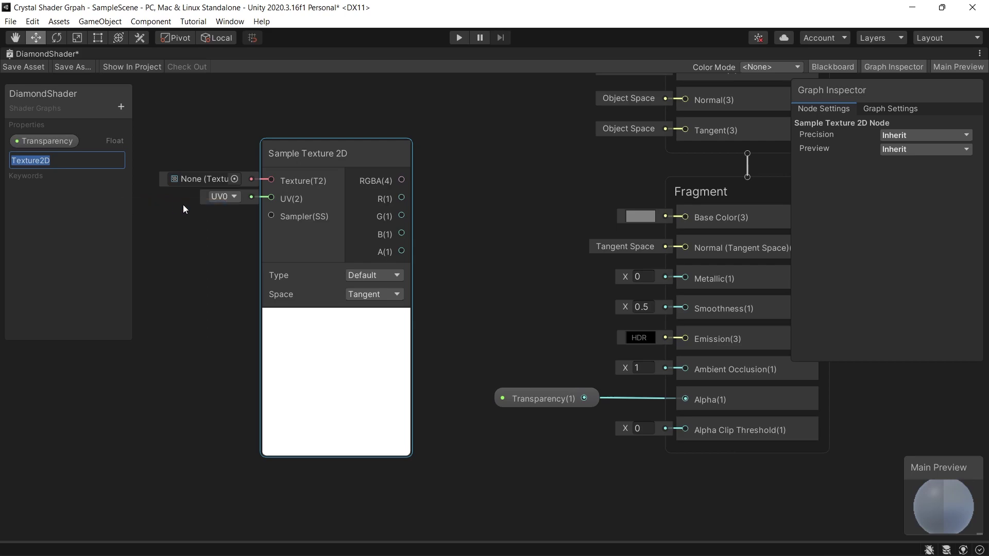
text(DiamondTexture)
key(Return)
drag(133, 187, 158, 188)
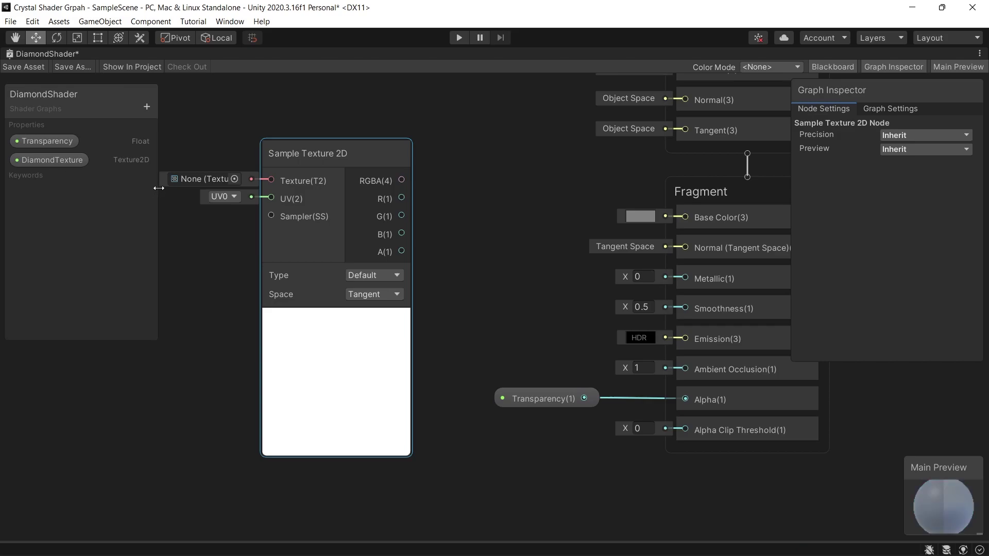
- Scroll the Free Caustics Generator page to its Downloads section listing Versions 1.4 and 1.3
click(594, 541)
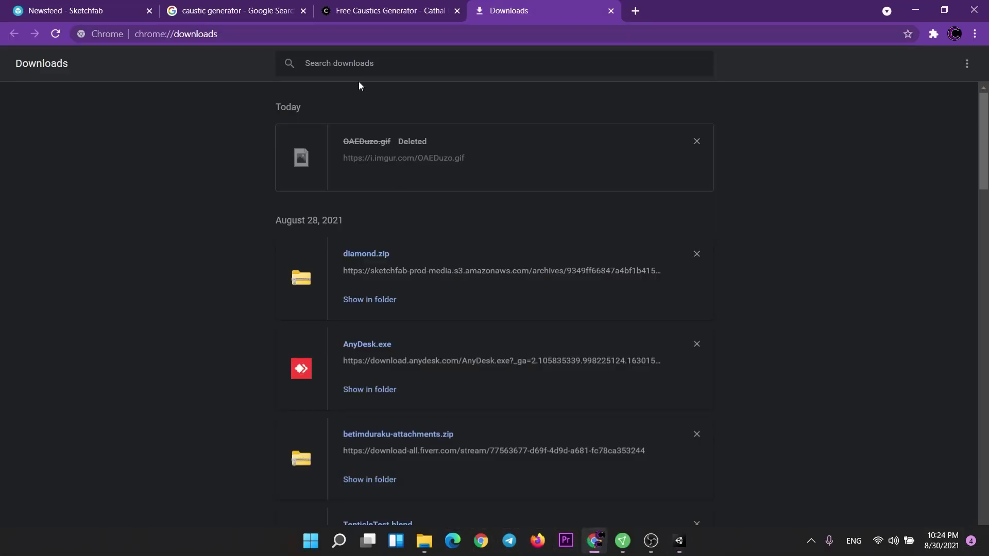
scroll(427, 204, down, 9)
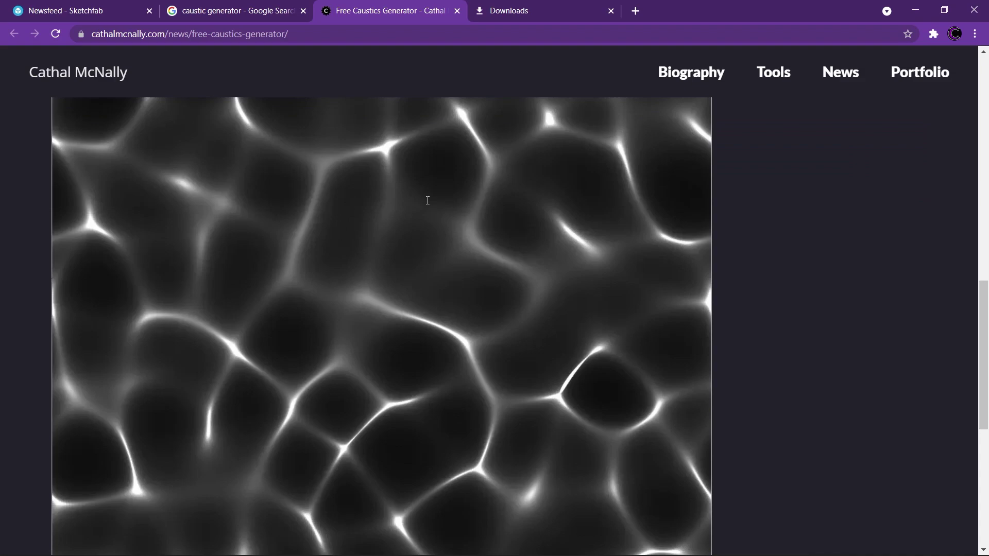
scroll(427, 204, up, 10)
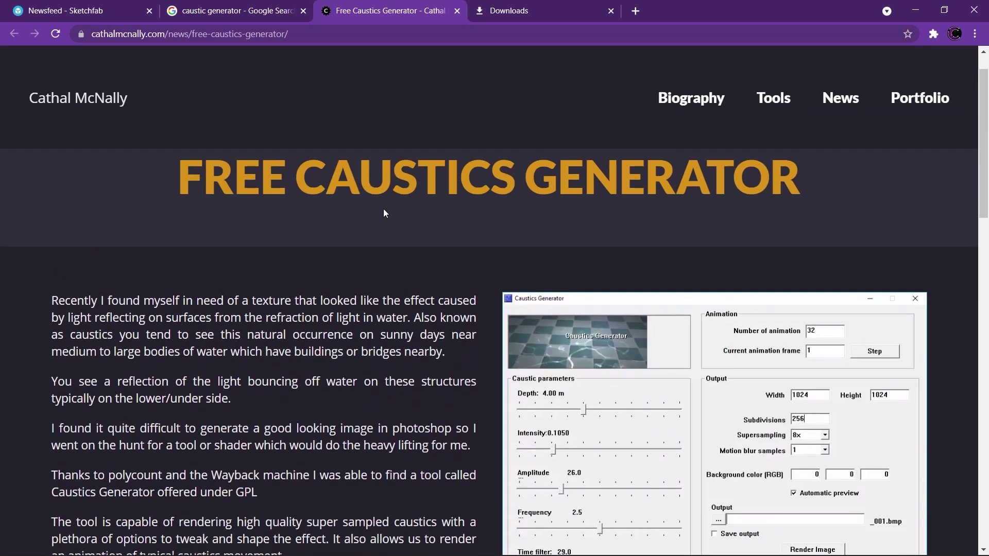
drag(207, 170, 467, 300)
click(380, 304)
scroll(380, 304, down, 12)
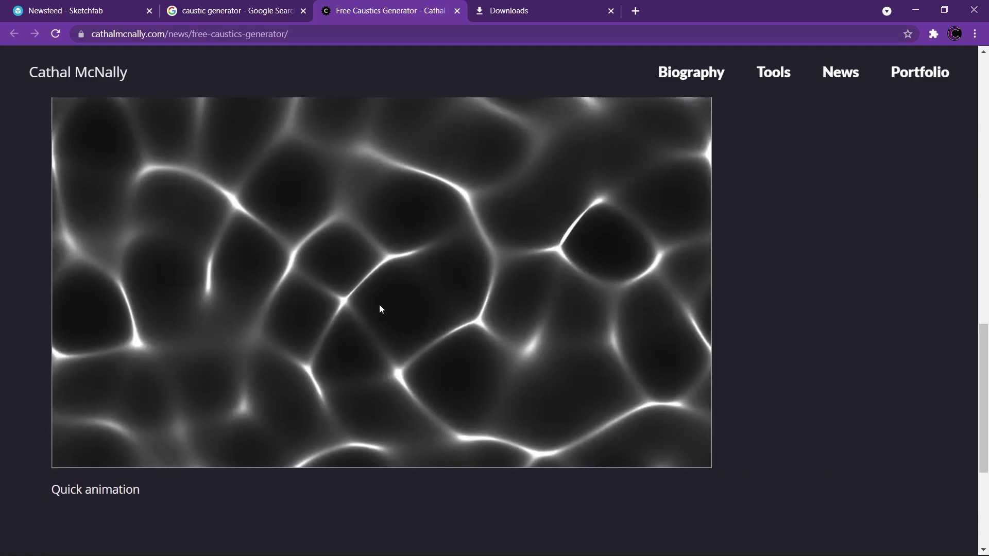
scroll(379, 305, down, 4)
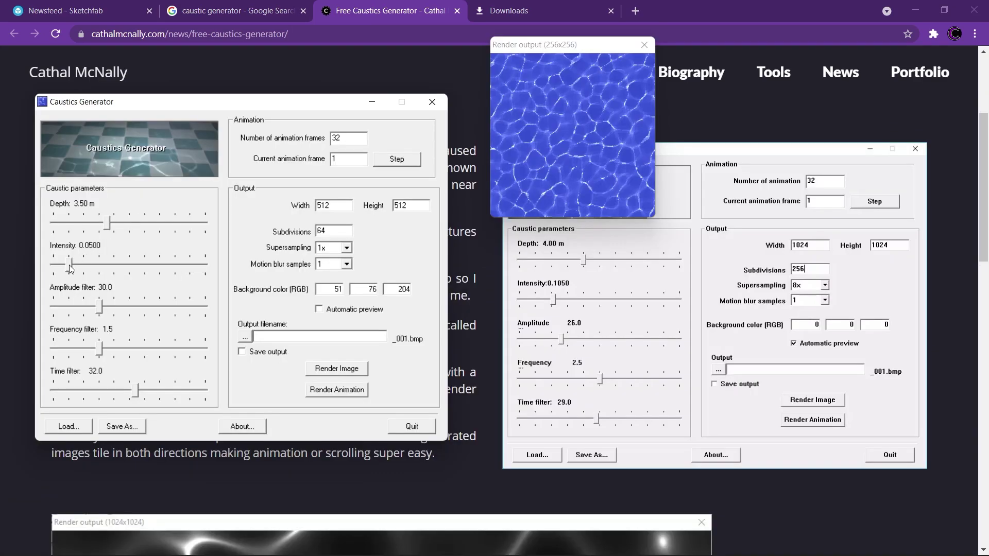
- Render a 512×512 caustic with intensity 0.0950, frequency filter 2.5 and 8x supersampling
drag(71, 269, 84, 272)
drag(100, 349, 135, 371)
drag(328, 289, 342, 289)
click(348, 250)
click(329, 288)
click(337, 368)
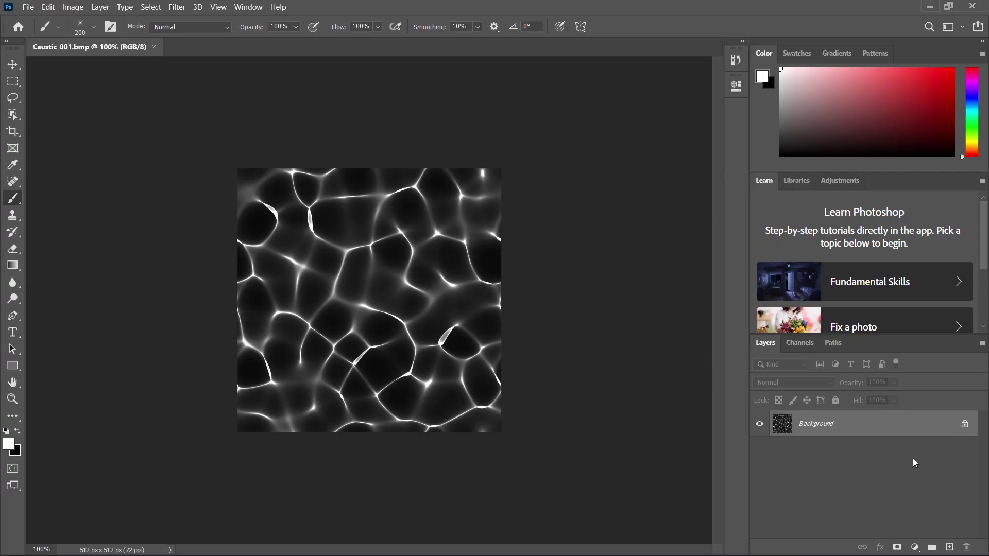
- Unlock the Background as Layer 0 and duplicate it as a layer named blue
double_click(894, 424)
click(597, 163)
right_click(857, 433)
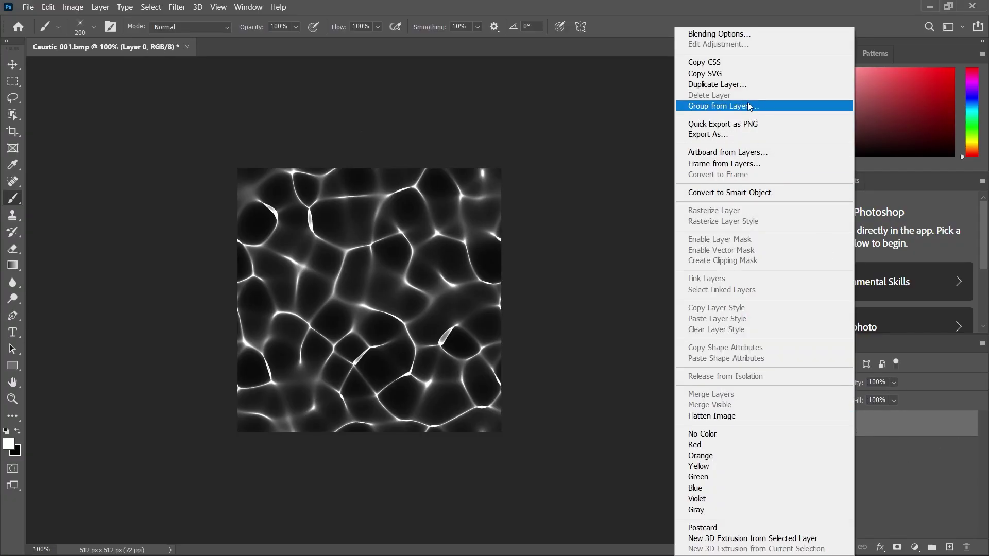
click(747, 84)
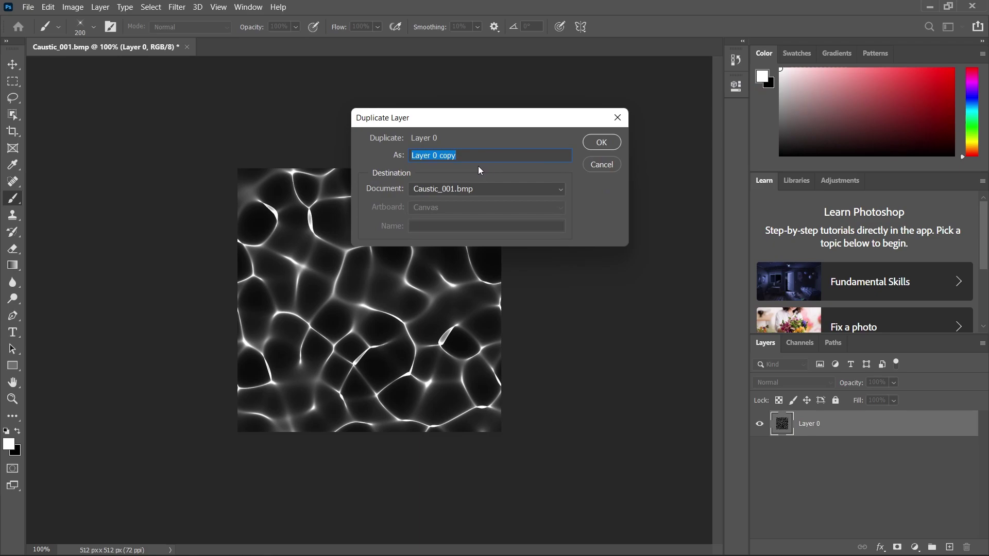
text(gree)
double_click(504, 156)
text(blue)
key(Return)
- Duplicate Layer 0 as Red, move Red above blue, and rename Layer 0 to Green
click(806, 450)
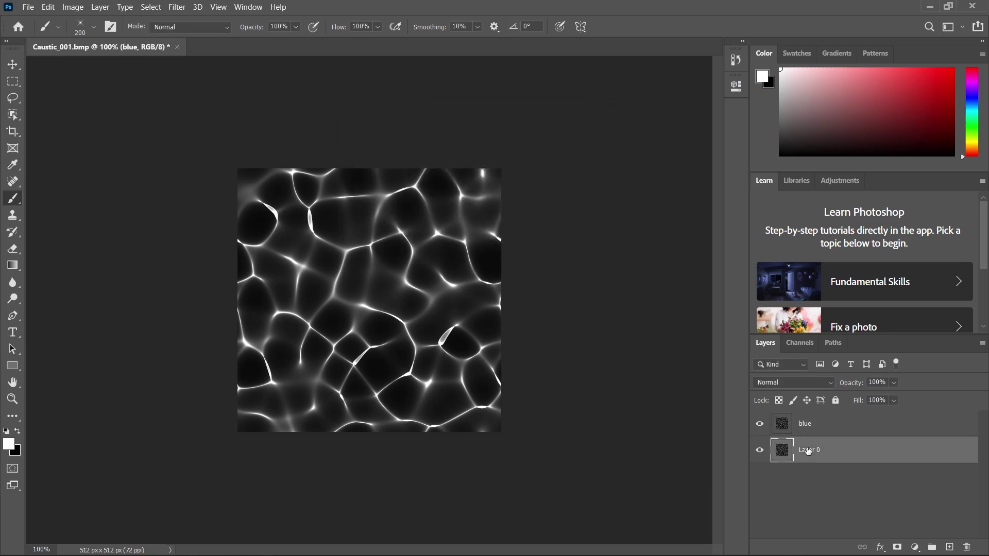
right_click(808, 448)
click(847, 85)
text(Red)
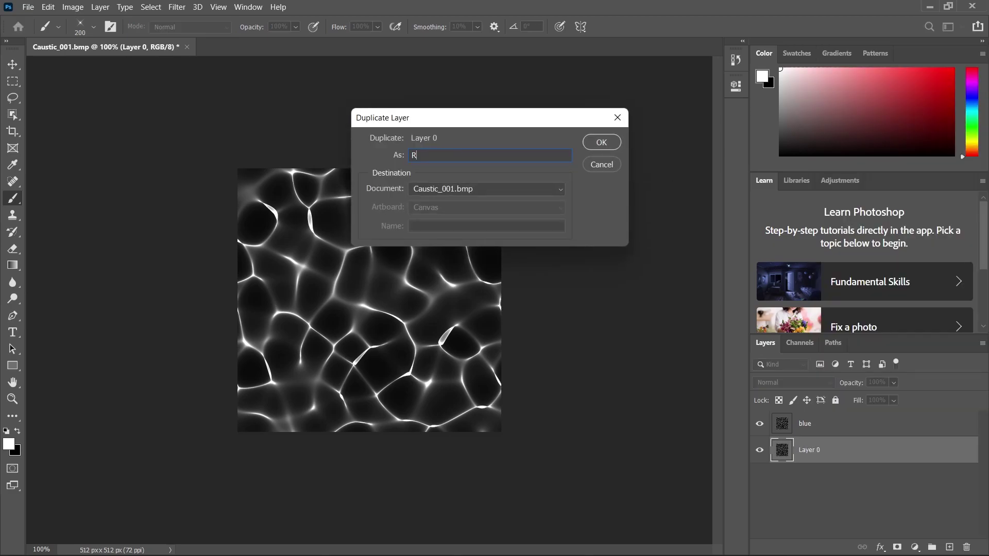
key(Return)
drag(809, 449, 808, 416)
click(808, 476)
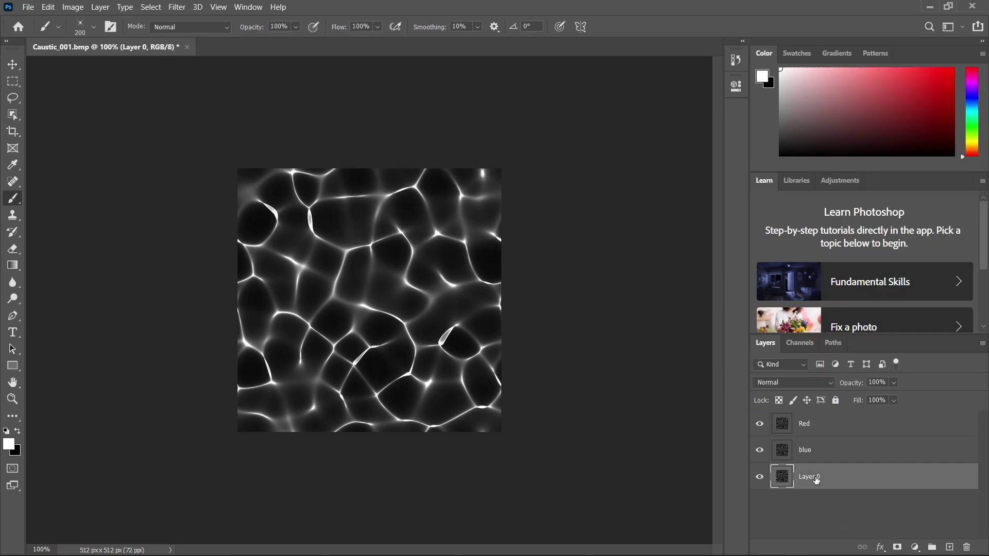
double_click(808, 477)
text(Green)
- In the Red, blue and Green layers' Blending Options, uncheck every channel except the layer's own colour
double_click(875, 424)
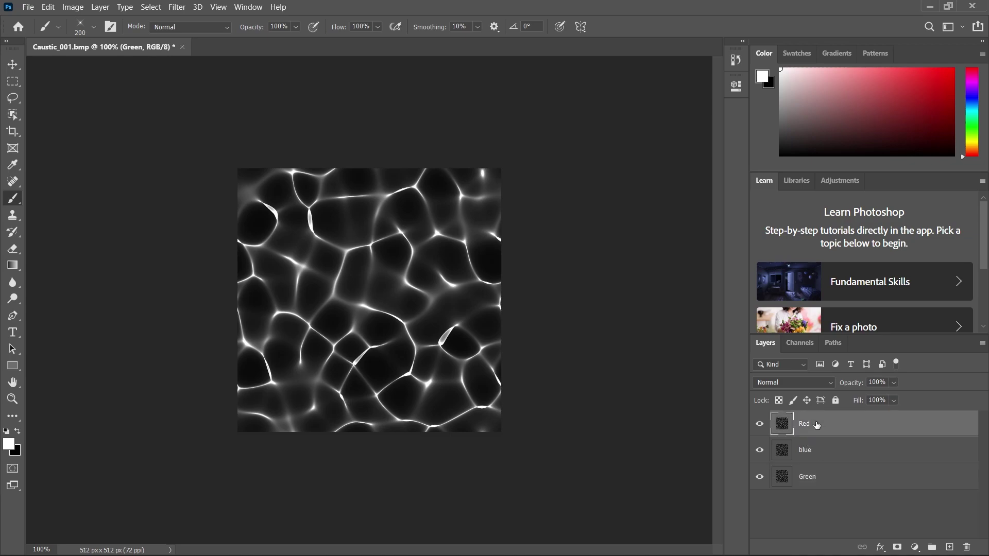
click(500, 166)
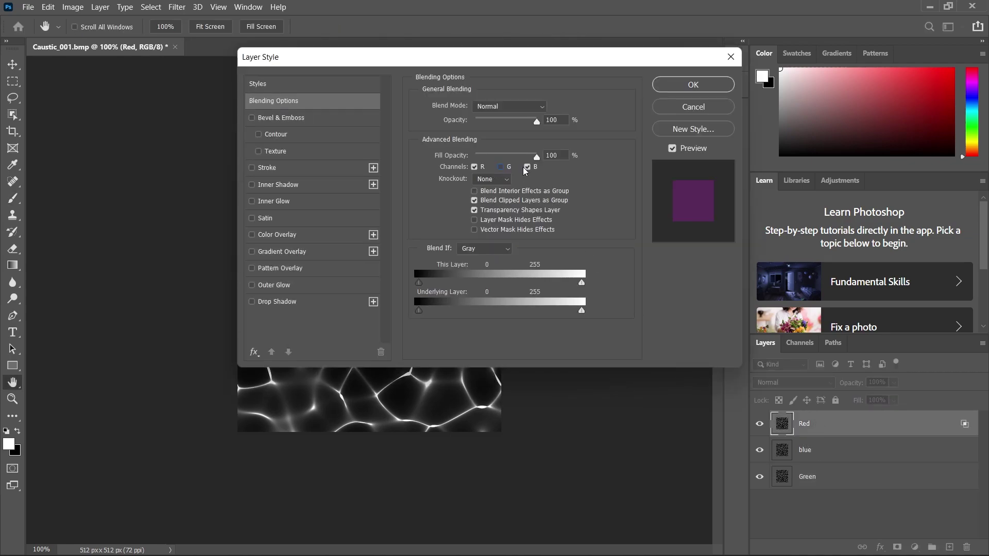
click(692, 85)
double_click(875, 450)
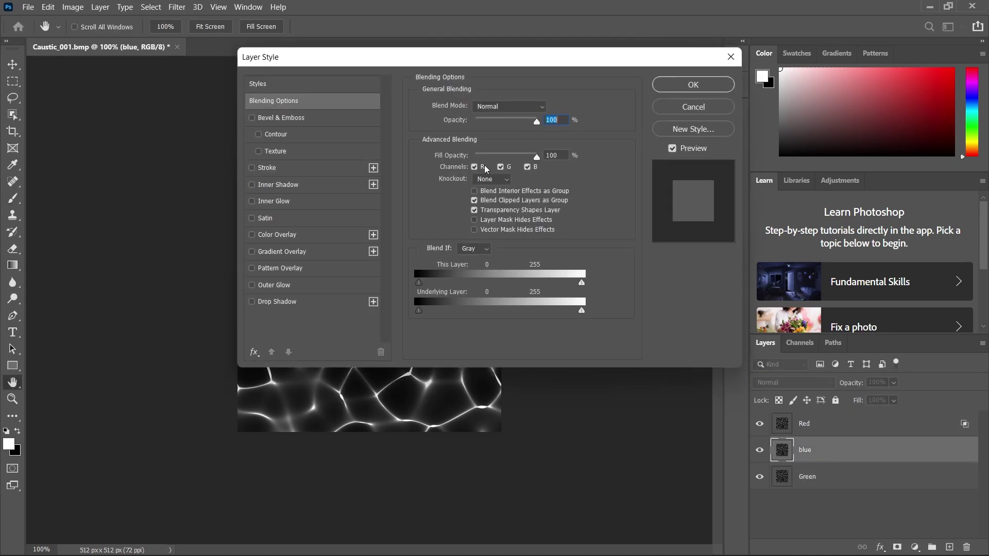
click(474, 167)
click(500, 167)
click(693, 84)
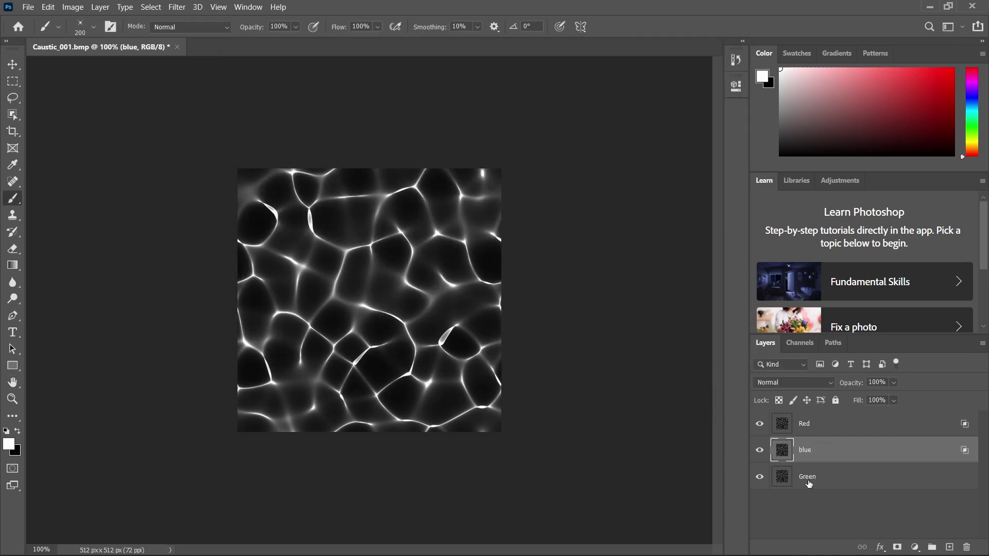
double_click(866, 477)
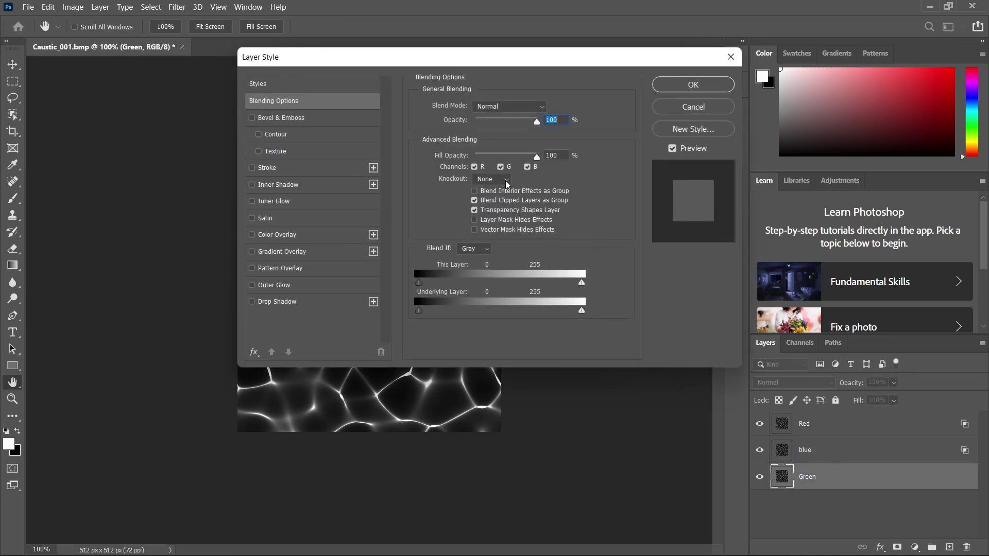
click(474, 167)
click(687, 85)
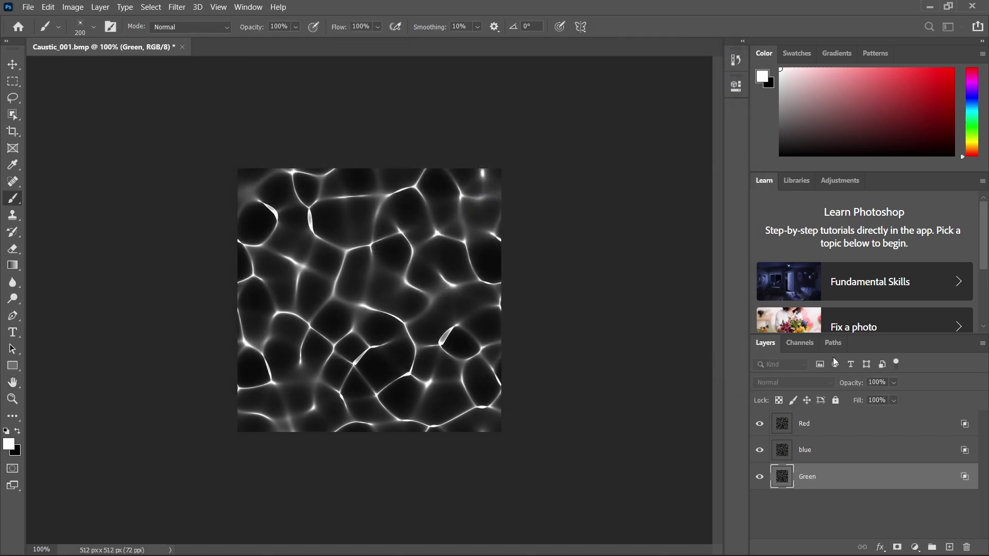
click(827, 428)
- Offset the Red layer +2 horizontal and +2 vertical with Wrap Around, then select the blue layer
click(215, 7)
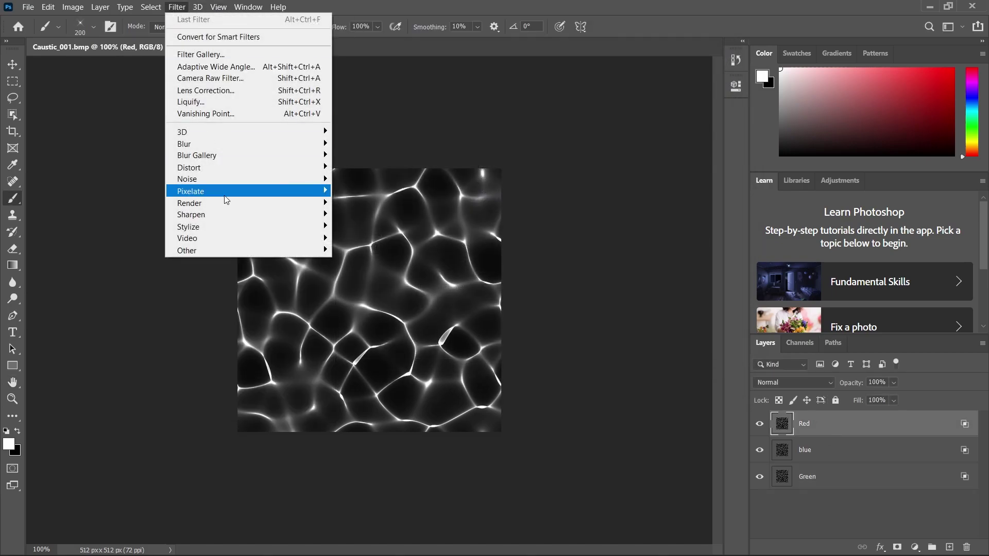
mouse_move(226, 251)
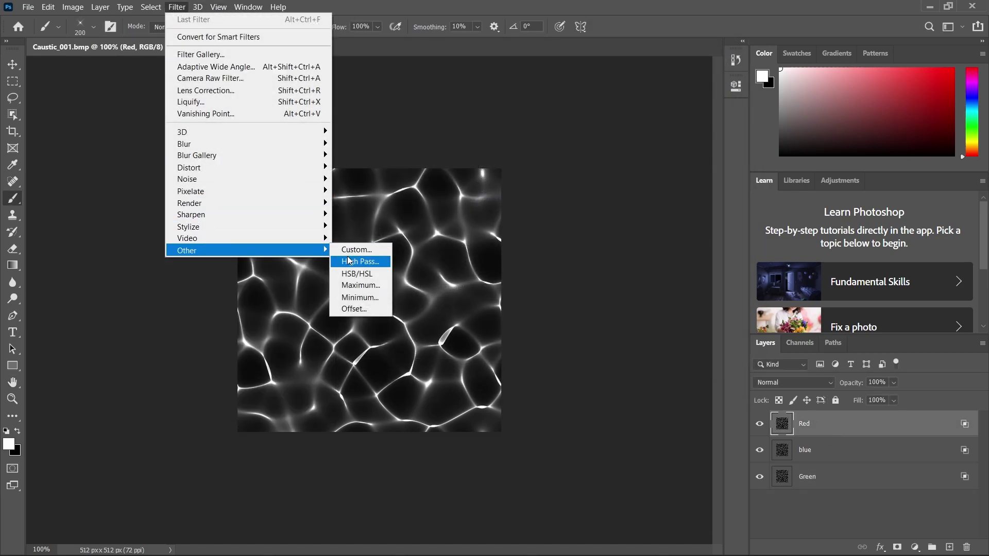
click(355, 310)
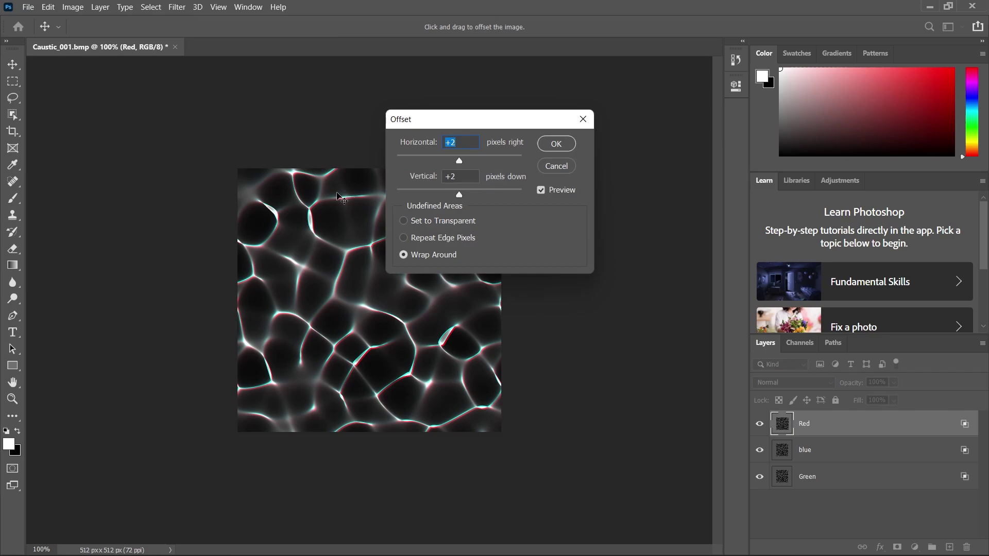
drag(528, 123, 622, 115)
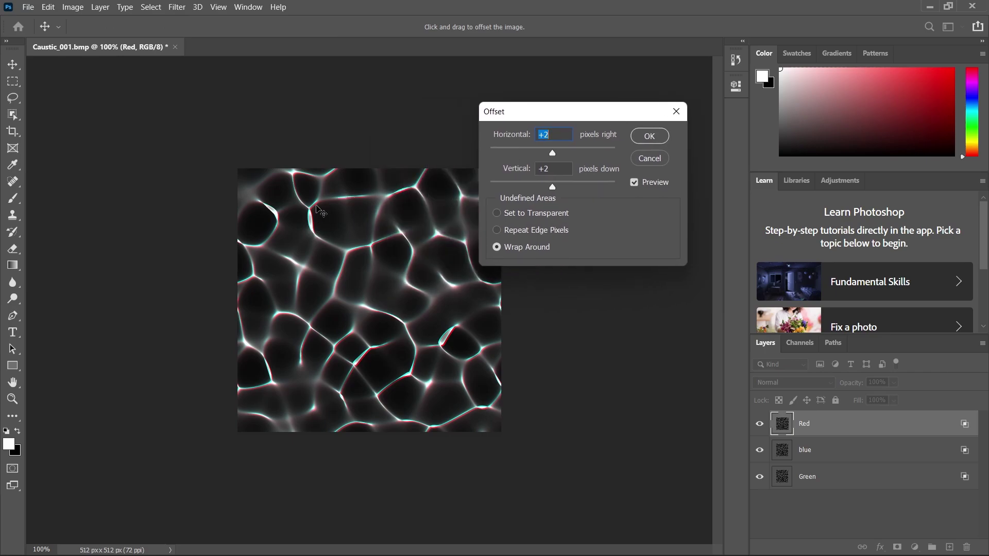
alt+scroll(363, 229, up, 1)
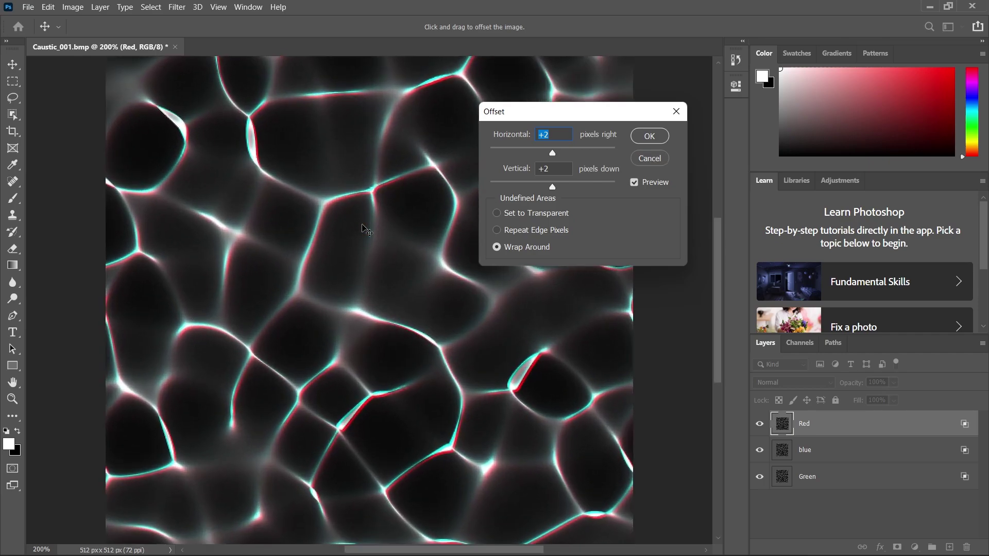
alt+scroll(361, 219, up, 1)
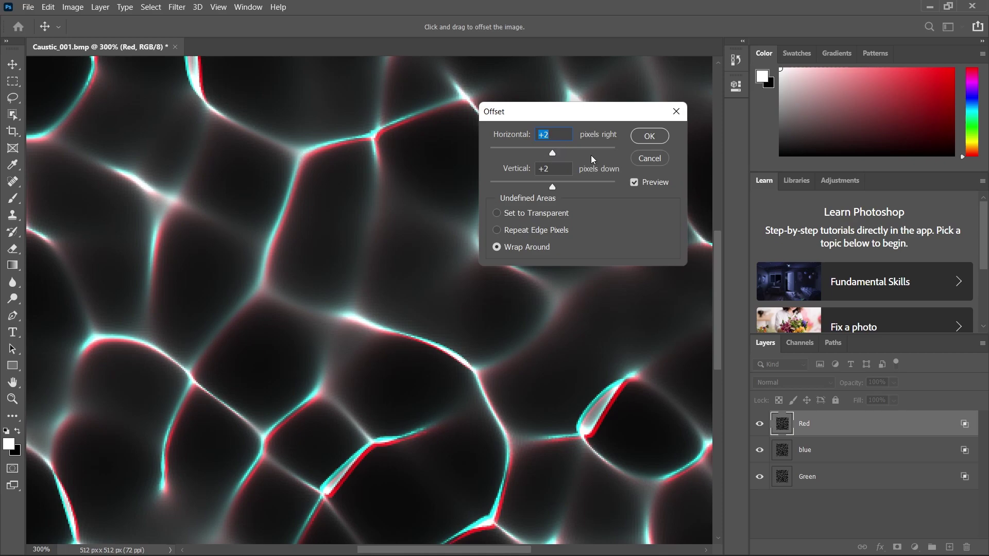
click(648, 136)
key(b)
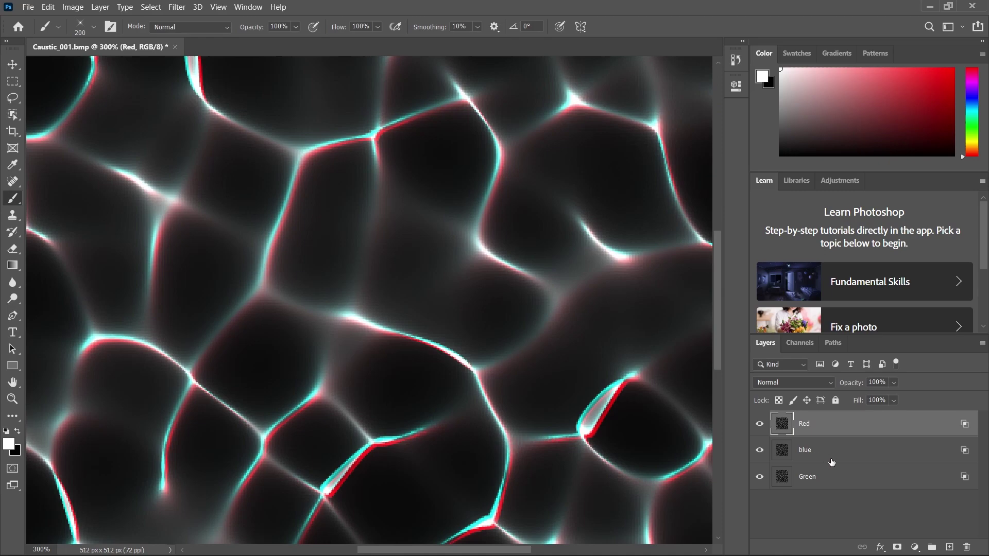
click(832, 458)
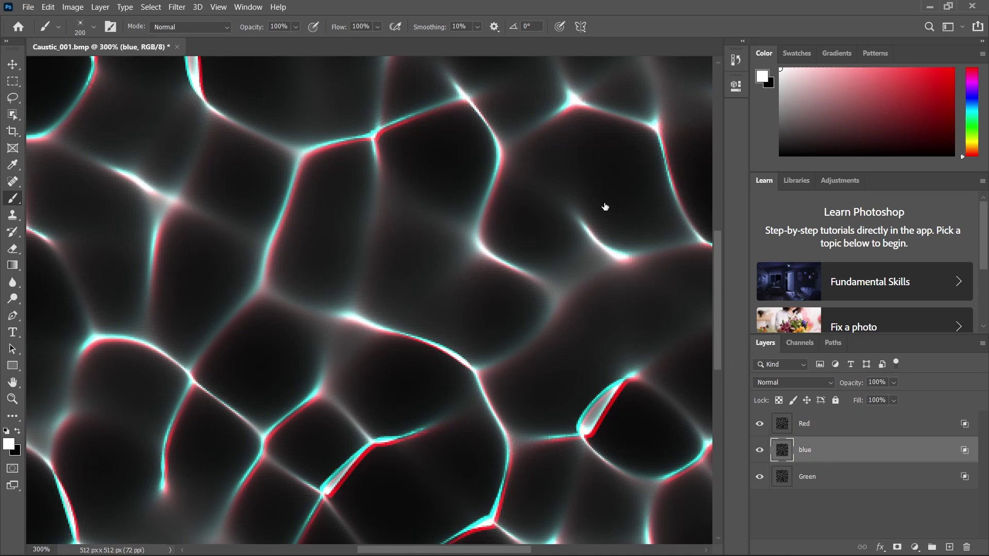
click(731, 54)
- Apply Offset of -2 horizontal and -2 vertical with Wrap Around to the blue layer
click(184, 7)
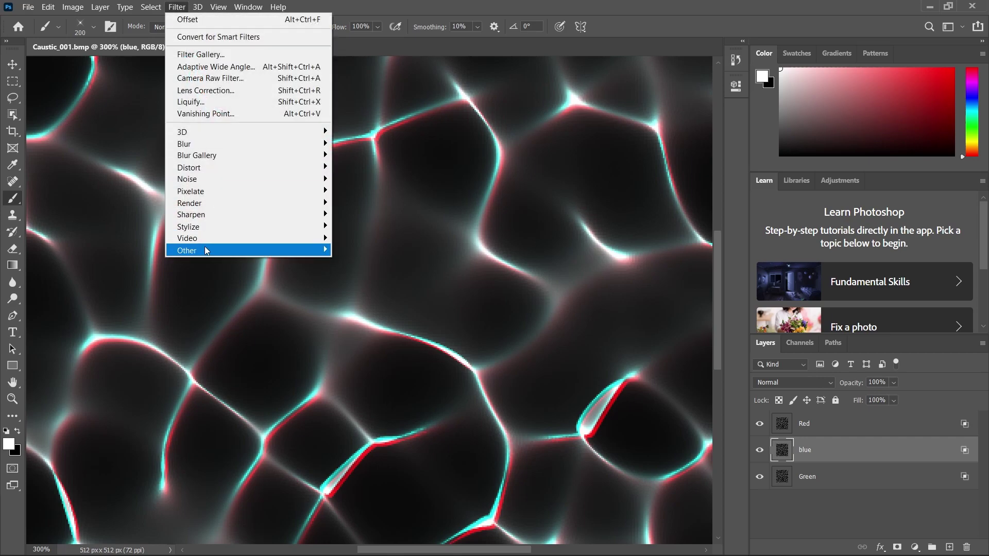
mouse_move(205, 251)
click(372, 311)
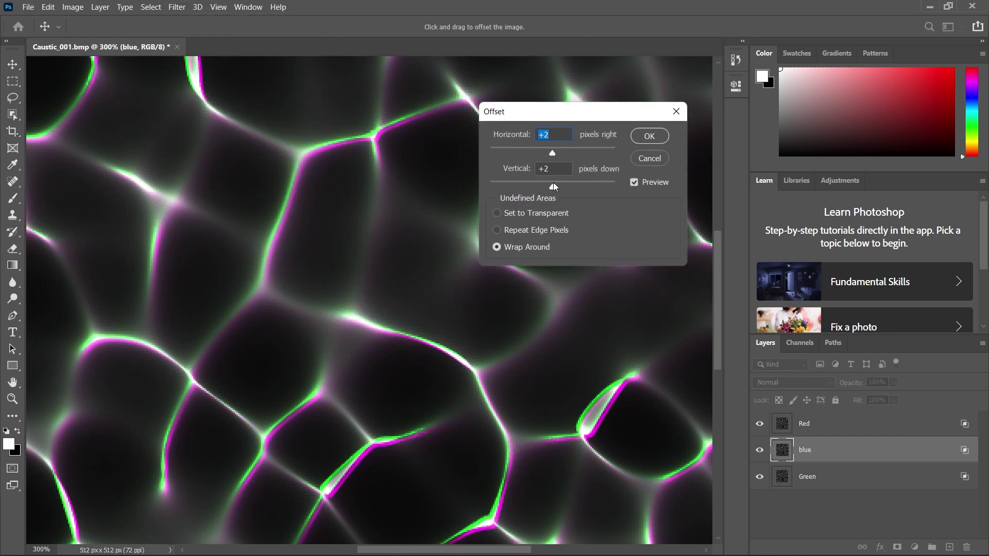
text(-)
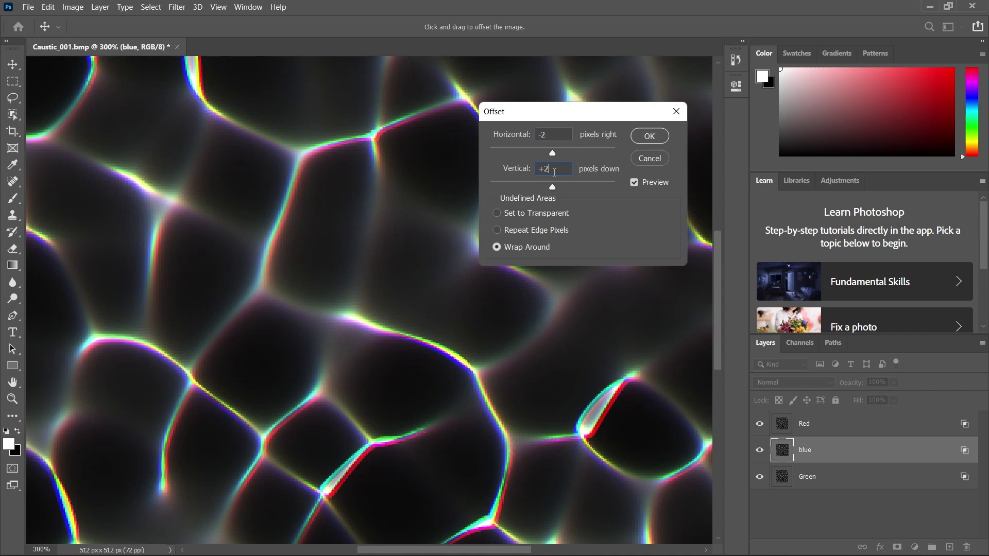
text(-2)
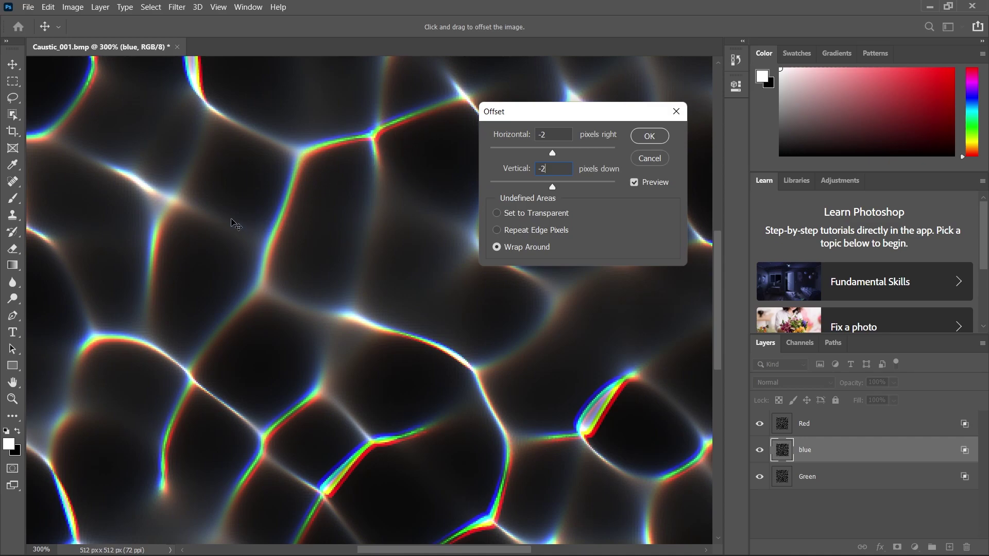
drag(294, 210, 389, 150)
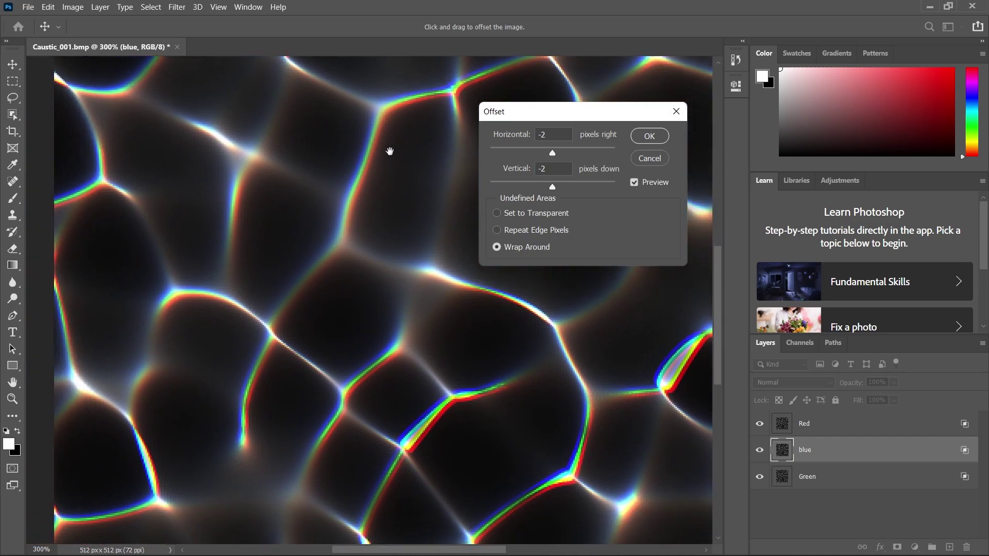
drag(330, 216, 276, 248)
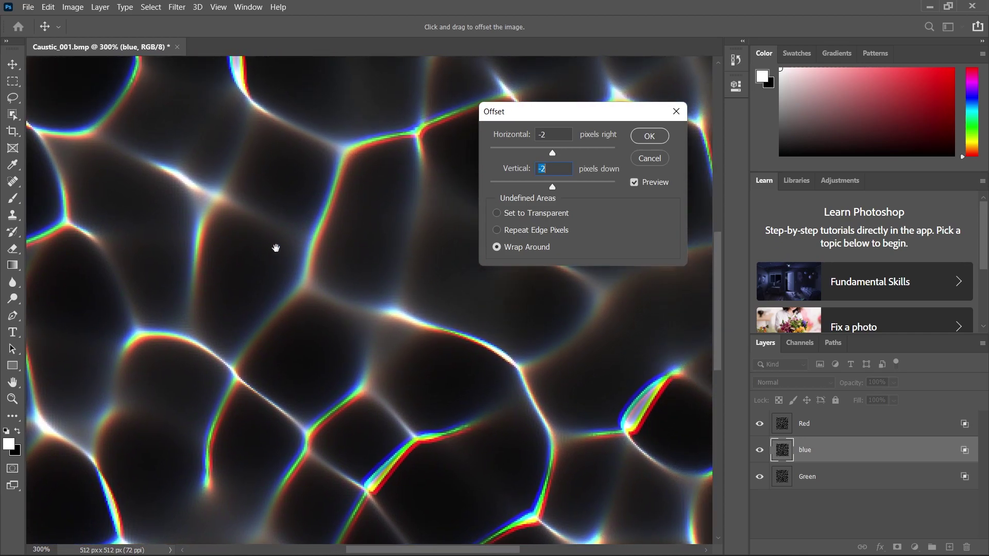
alt+scroll(279, 257, up, 1)
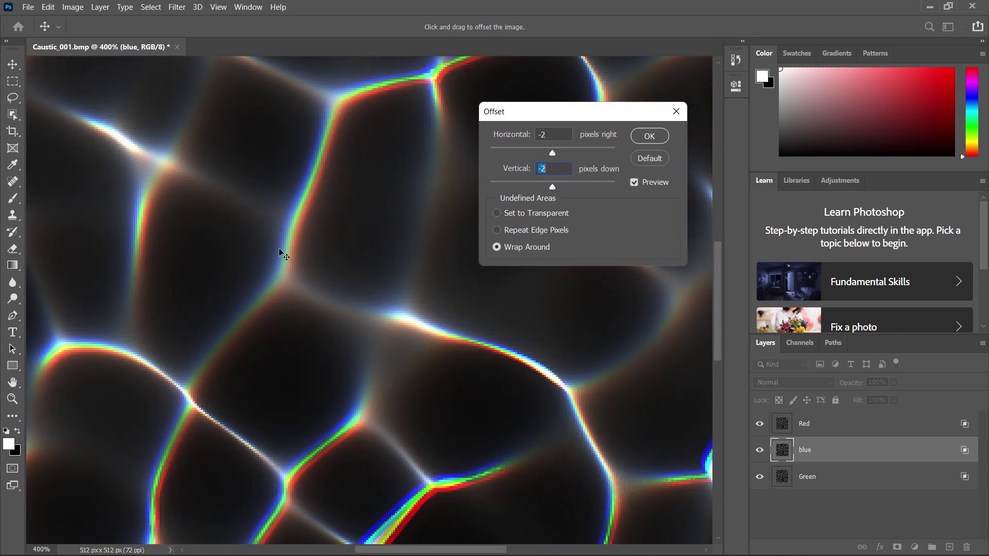
alt+scroll(281, 257, up, 1)
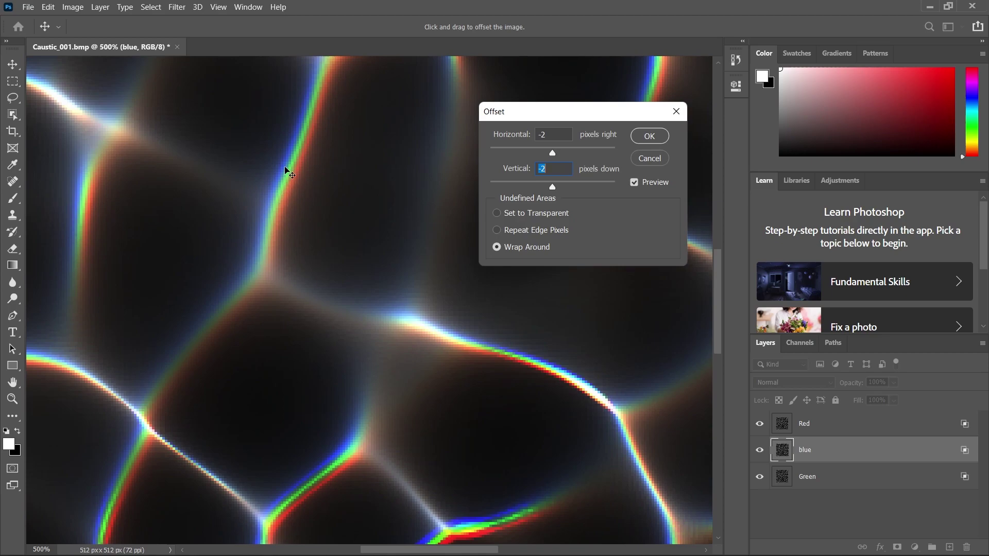
key(alt)
alt+scroll(398, 206, down, 2)
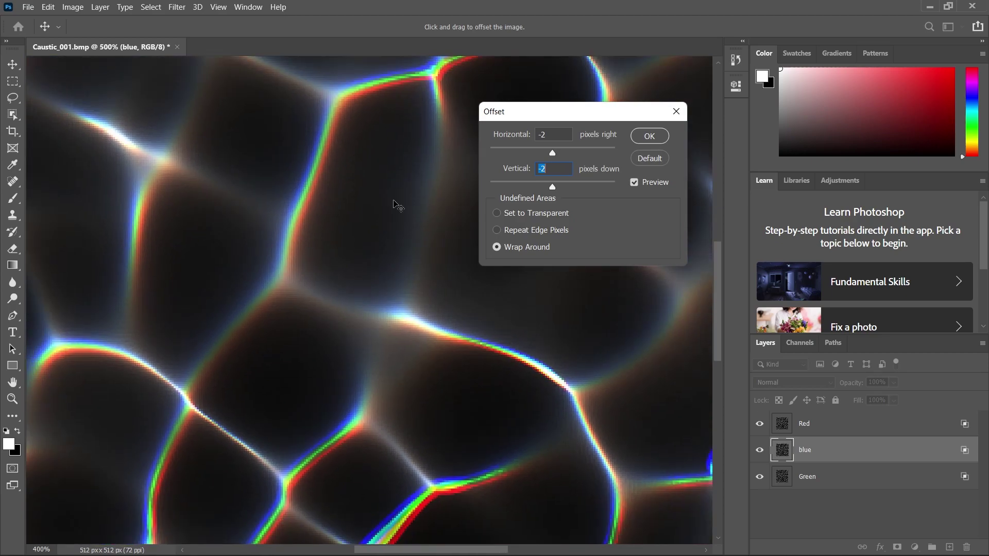
click(649, 137)
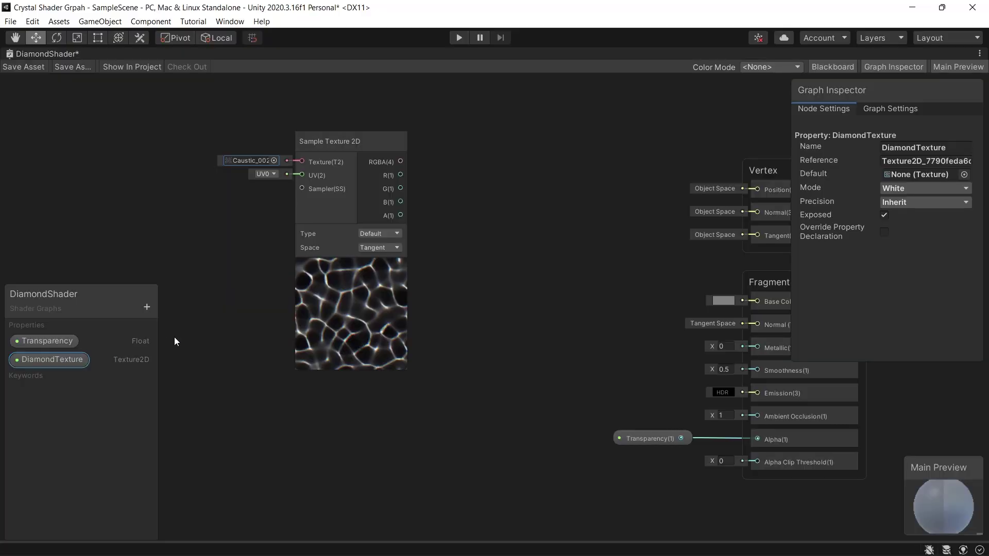
- Set DiamondTexture's default to Caustic_002 and add its node for Sample Texture 2D's Texture input
click(964, 174)
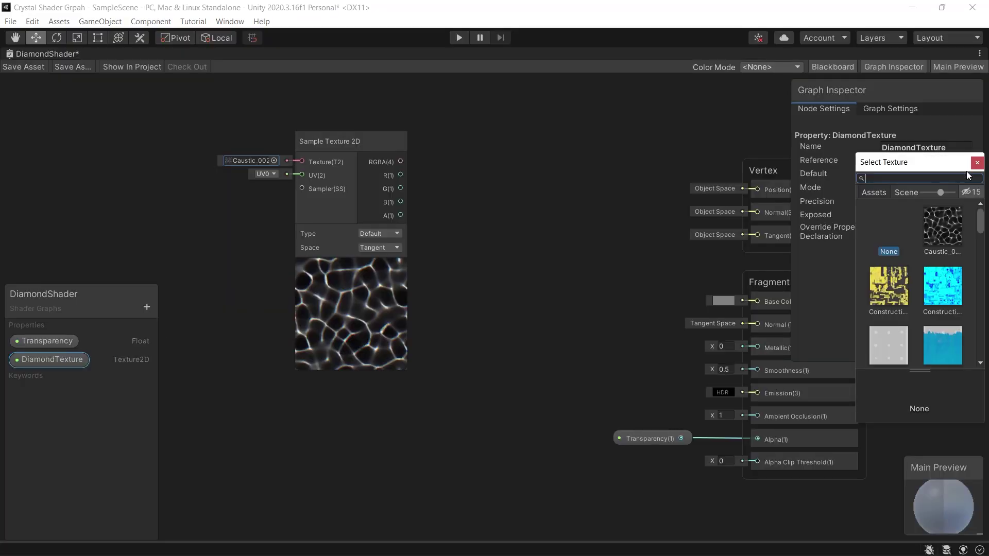
double_click(943, 285)
drag(36, 362, 303, 161)
scroll(240, 208, down, 1)
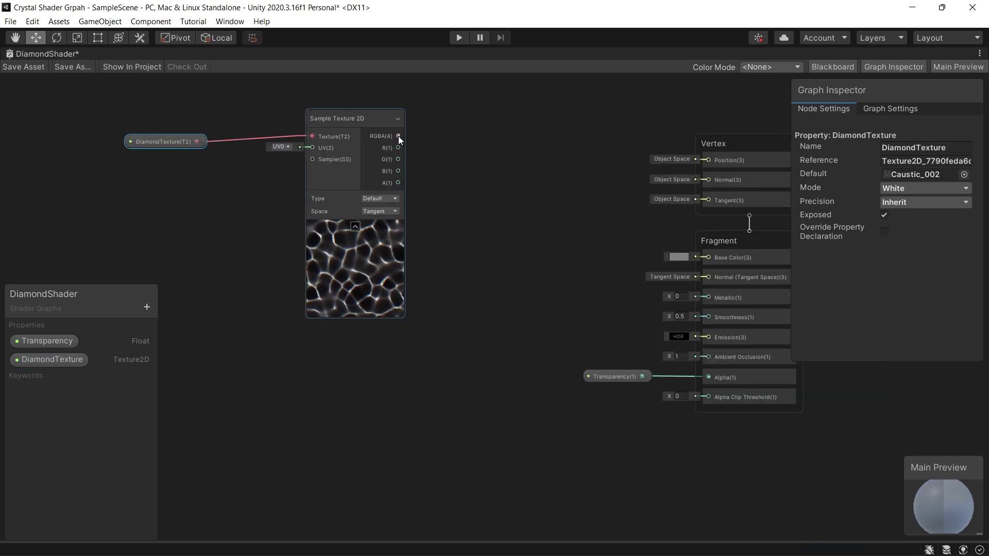
middle_drag(198, 204, 373, 204)
- Create a Parallax Occlusion Mapping node by searching 'par' and wire DiamondTexture into its Heightmap input
drag(338, 142, 320, 139)
right_click(311, 311)
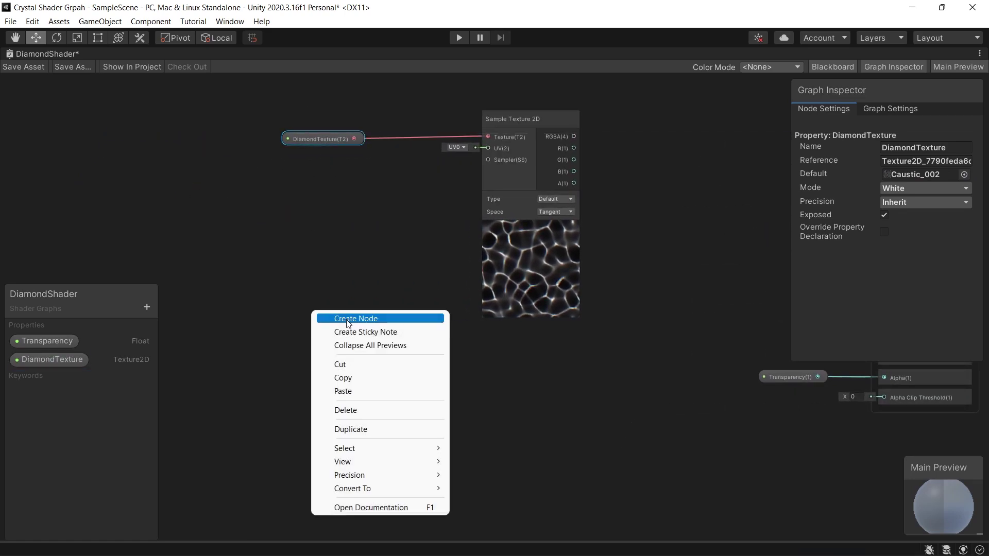
click(345, 318)
text(para)
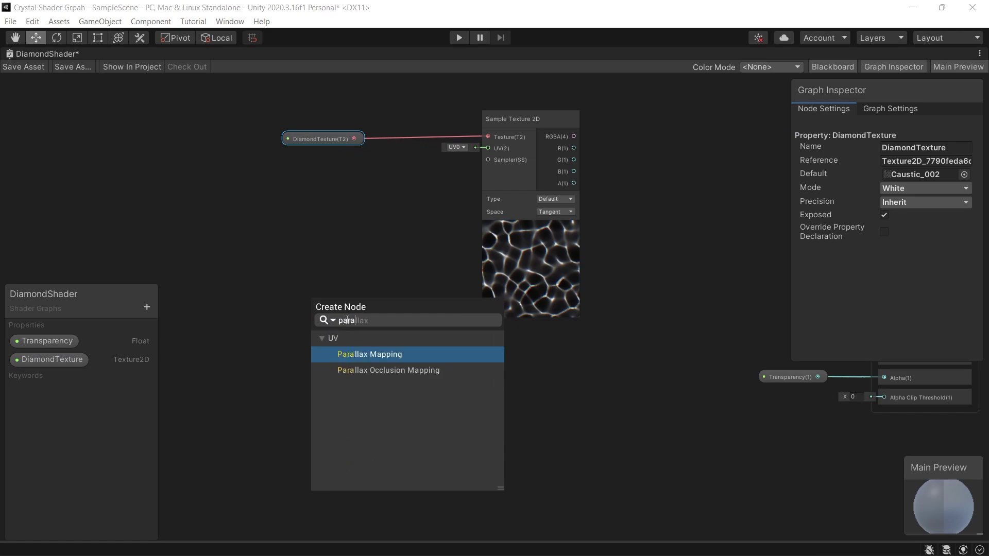
key(Down)
key(Return)
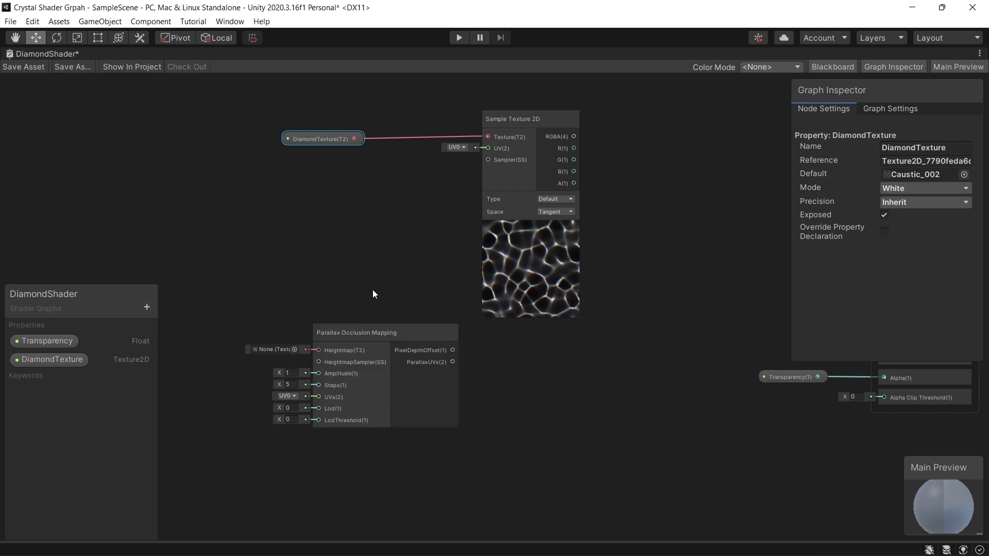
drag(482, 154, 367, 156)
drag(313, 138, 146, 246)
middle_drag(146, 246, 324, 140)
scroll(388, 229, up, 3)
middle_drag(388, 230, 325, 415)
drag(263, 269, 457, 431)
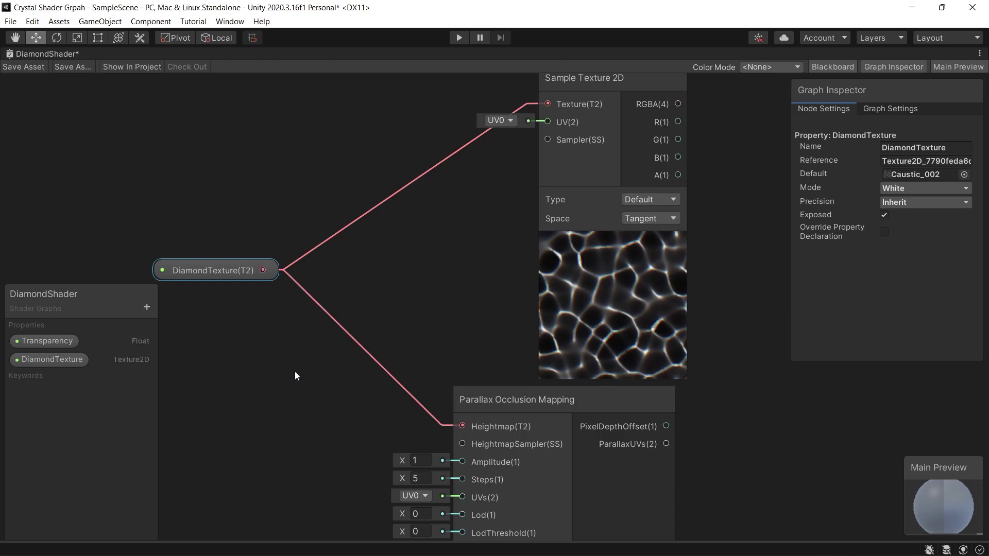
- Add two Float properties named Parallax Amplitude and Steps
click(147, 307)
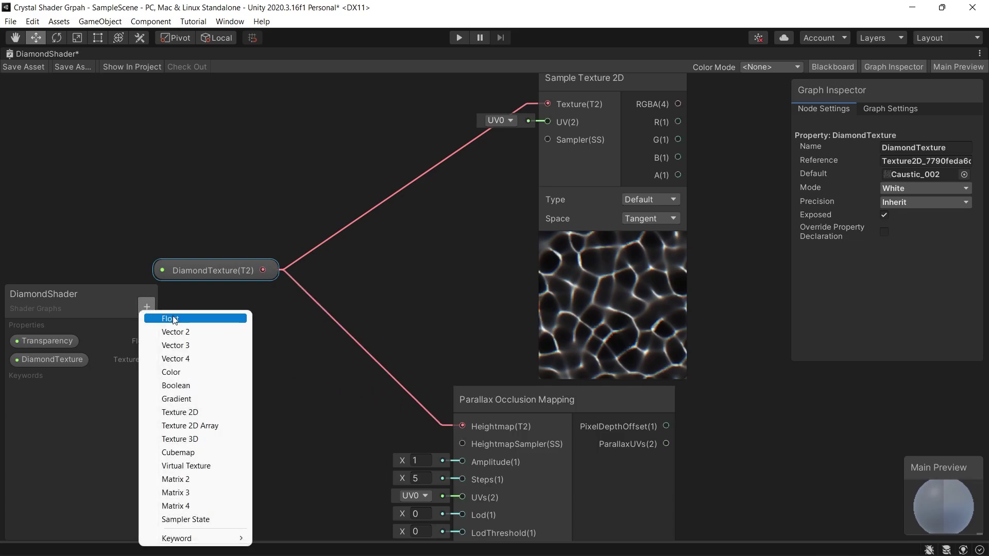
click(174, 319)
text(P)
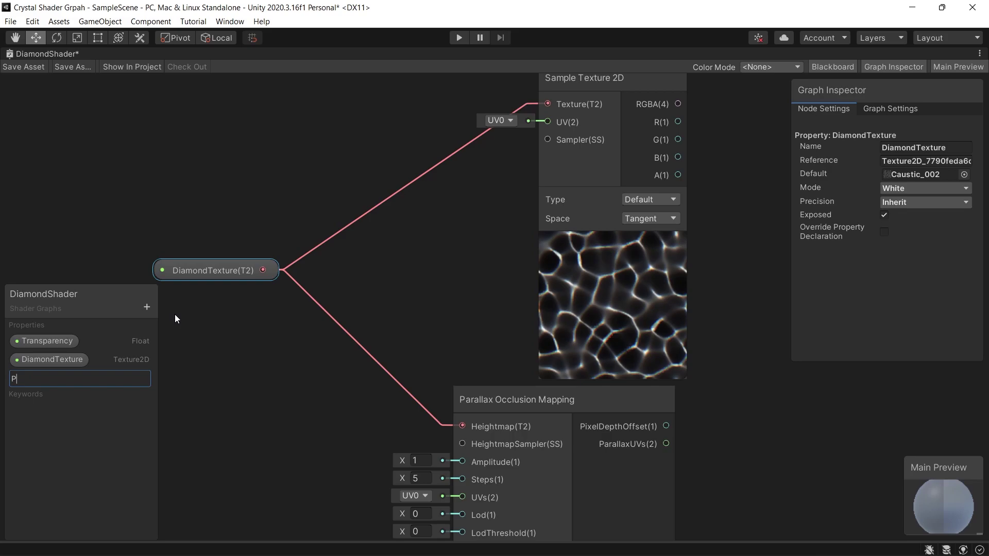
text(arallax Amplitude)
key(Return)
click(147, 307)
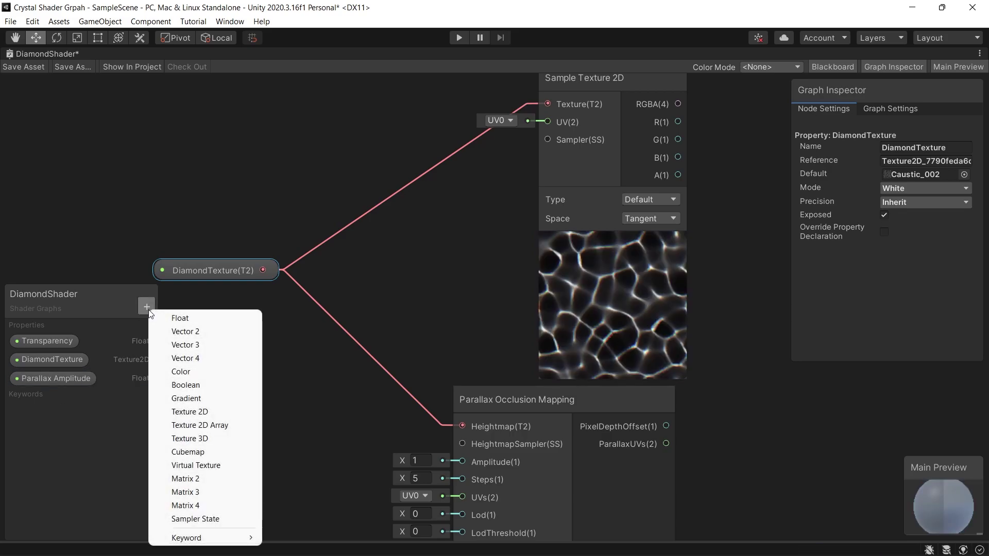
click(183, 318)
text(St)
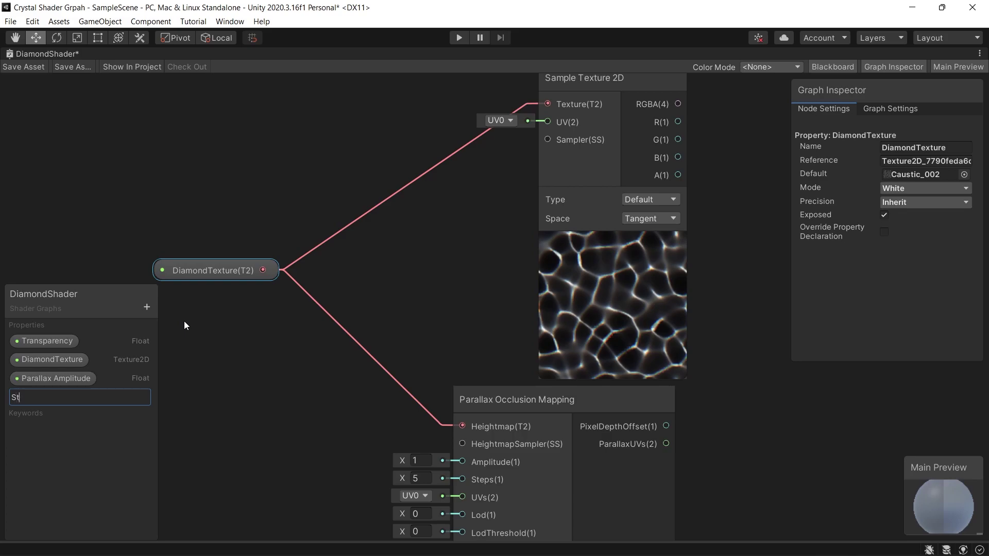
text(eps)
key(Return)
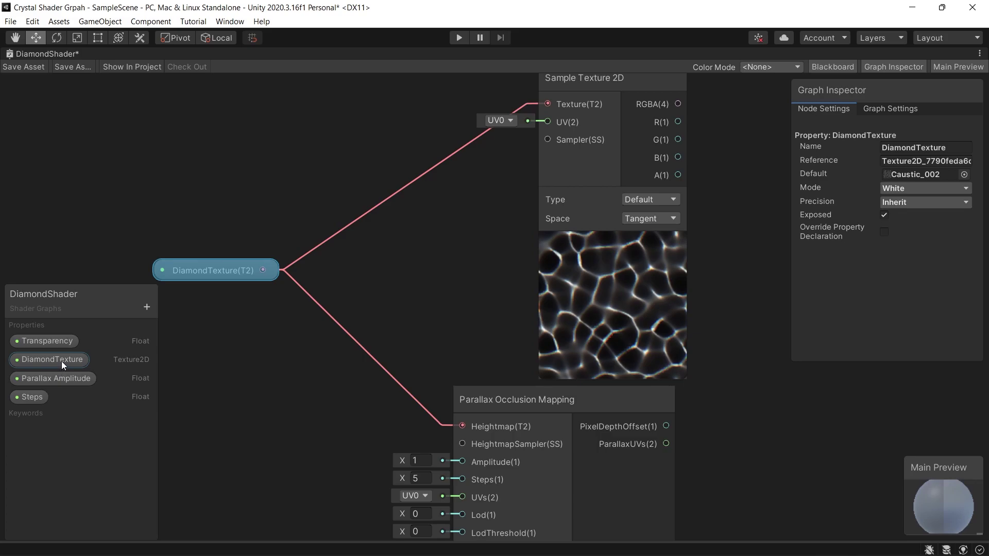
- Wire Parallax Amplitude and Steps nodes into the parallax inputs, setting defaults Steps 5 and Amplitude 20
drag(59, 378, 463, 462)
drag(318, 461, 316, 465)
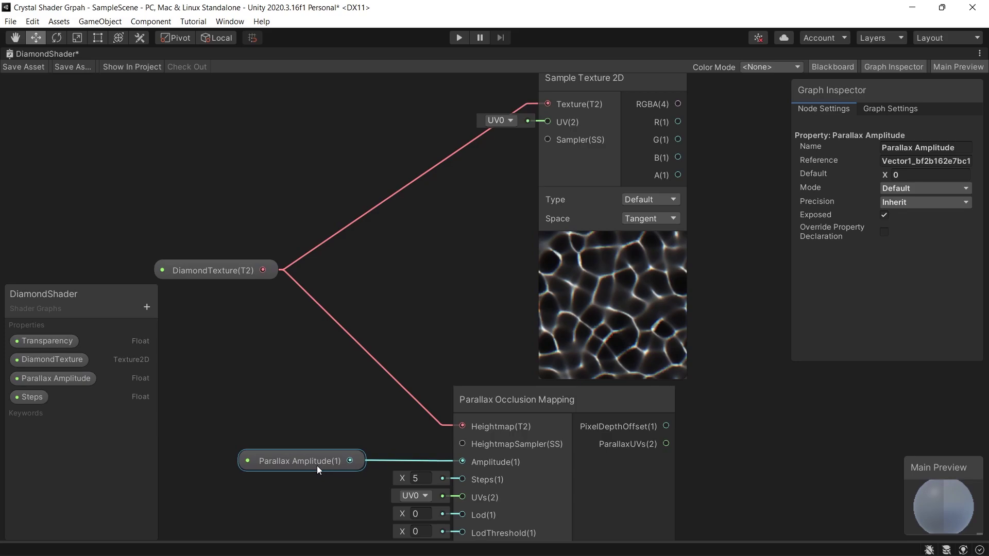
drag(29, 396, 463, 458)
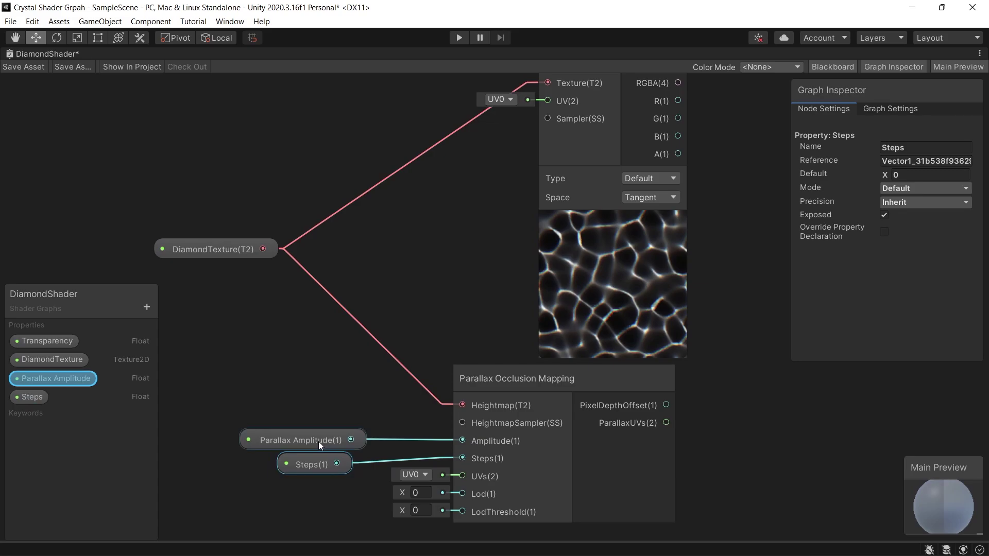
drag(318, 456, 314, 456)
click(333, 379)
click(315, 316)
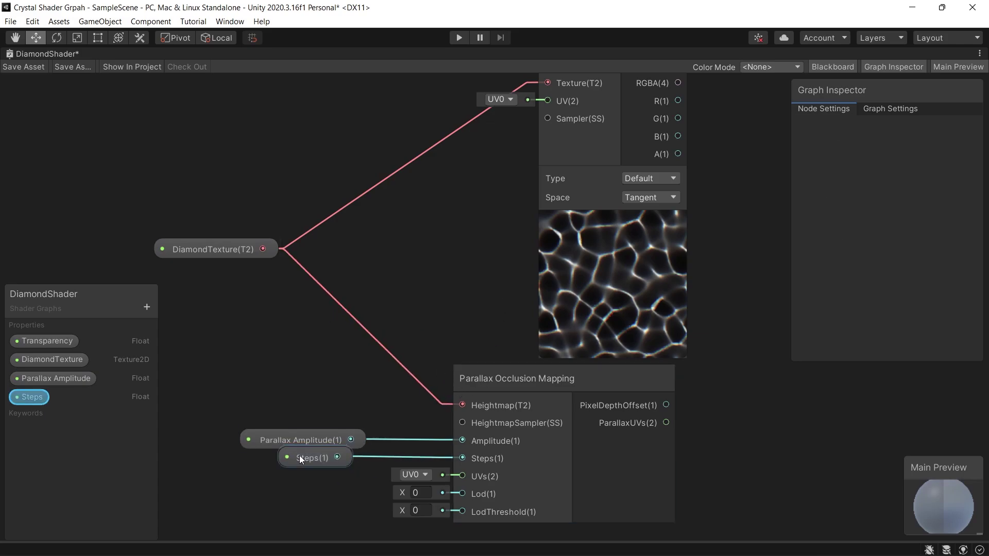
drag(443, 440, 409, 441)
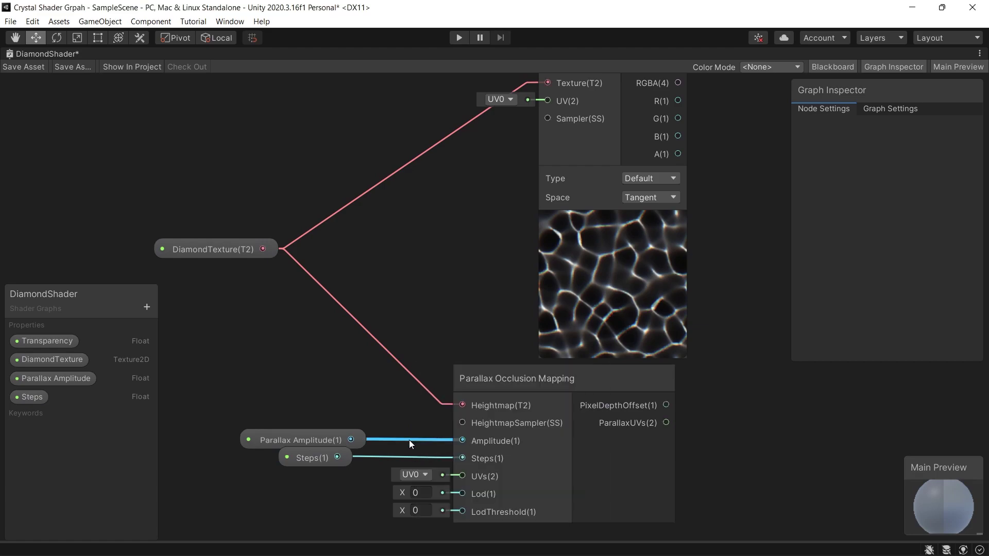
click(31, 397)
click(917, 174)
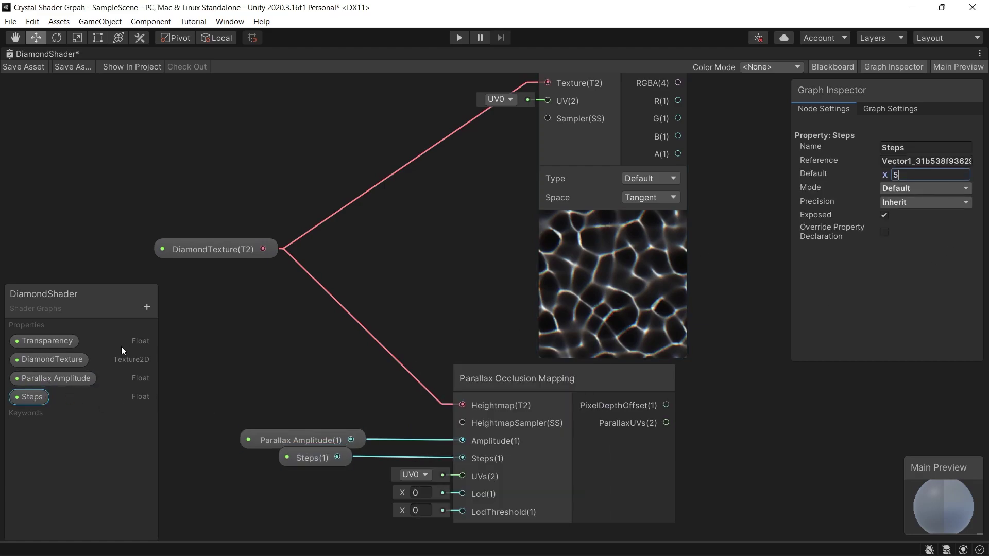
click(31, 378)
click(926, 176)
- Connect ParallaxUVs to Sample Texture 2D's UV input and its RGBA output to Fragment Emission
middle_drag(596, 113, 349, 100)
drag(350, 100, 529, 273)
middle_drag(517, 251, 580, 155)
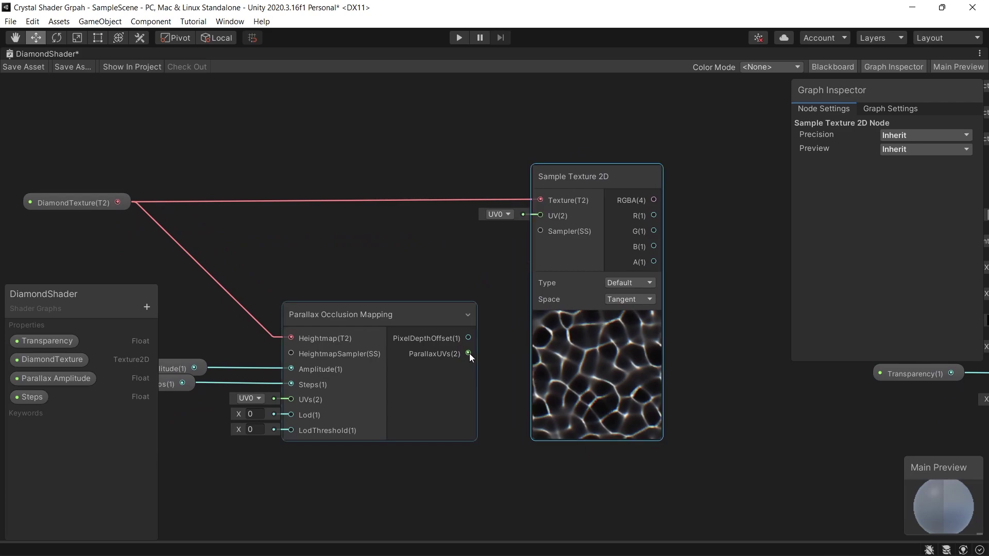
drag(469, 354, 540, 216)
key(f)
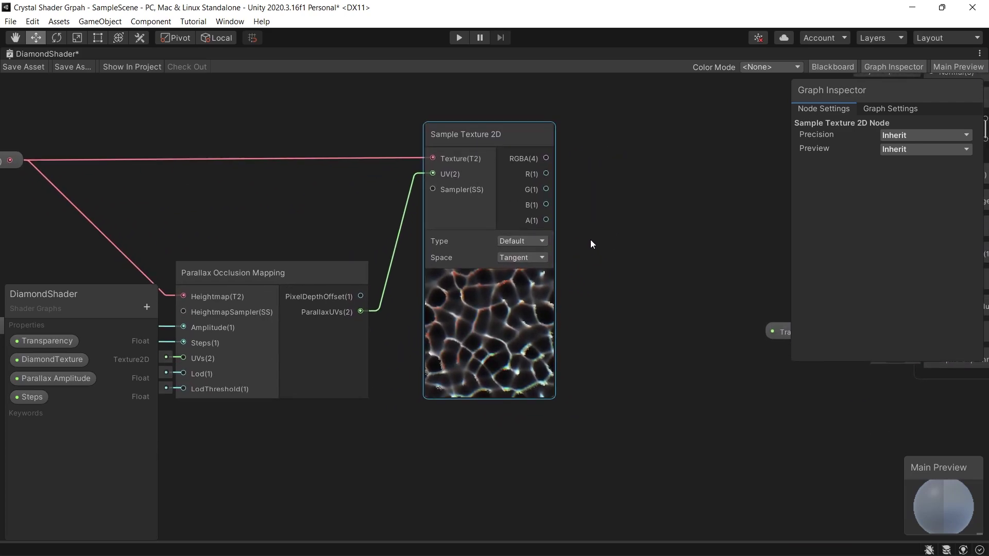
middle_drag(592, 244, 392, 276)
drag(586, 306, 724, 313)
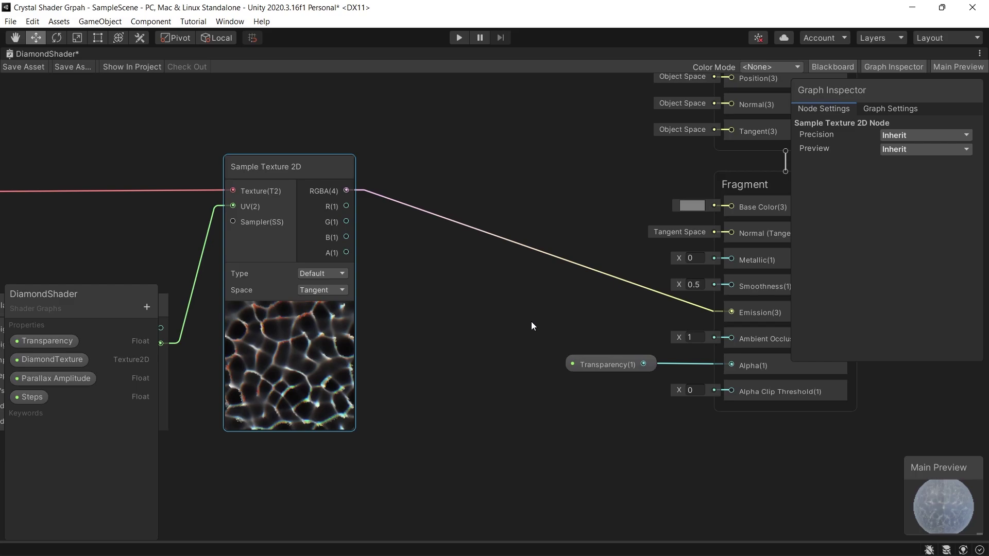
- Add an EmissionColor property as a Float, then delete it as the wrong type
click(147, 307)
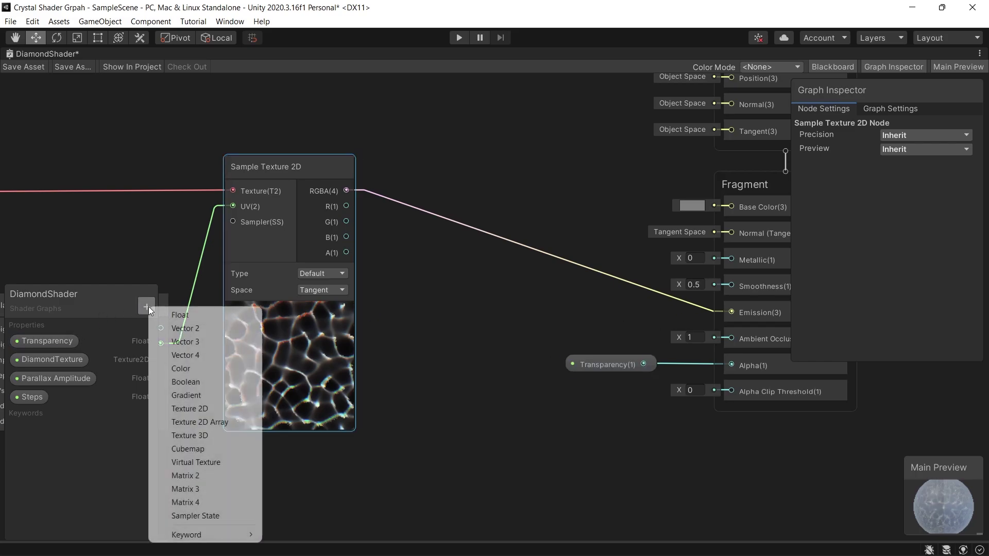
click(198, 318)
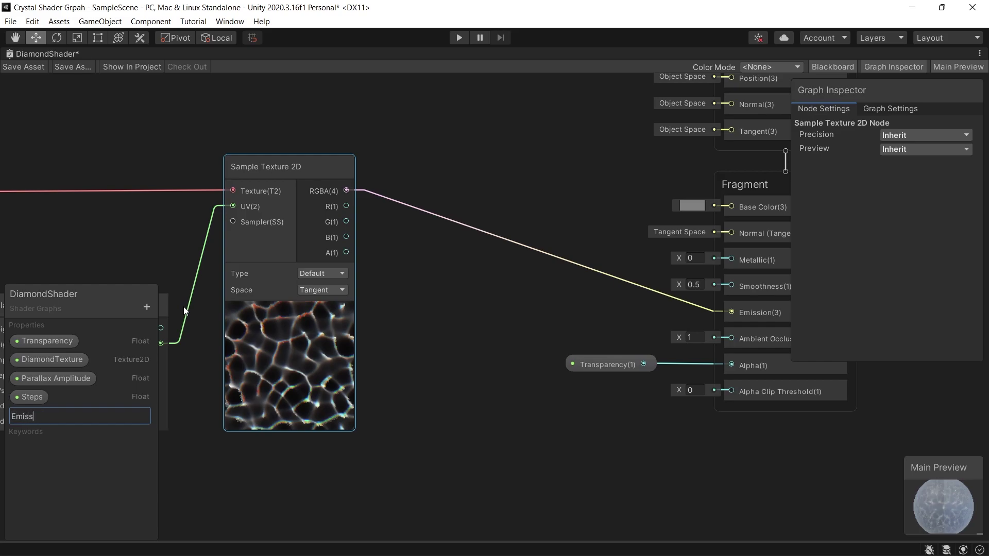
text(lor)
key(Return)
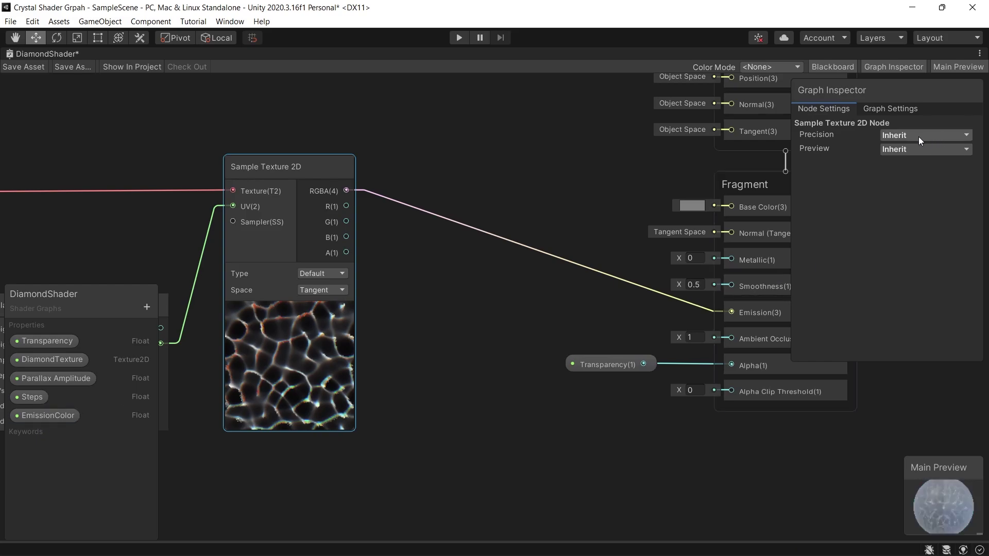
click(901, 114)
click(825, 108)
click(51, 416)
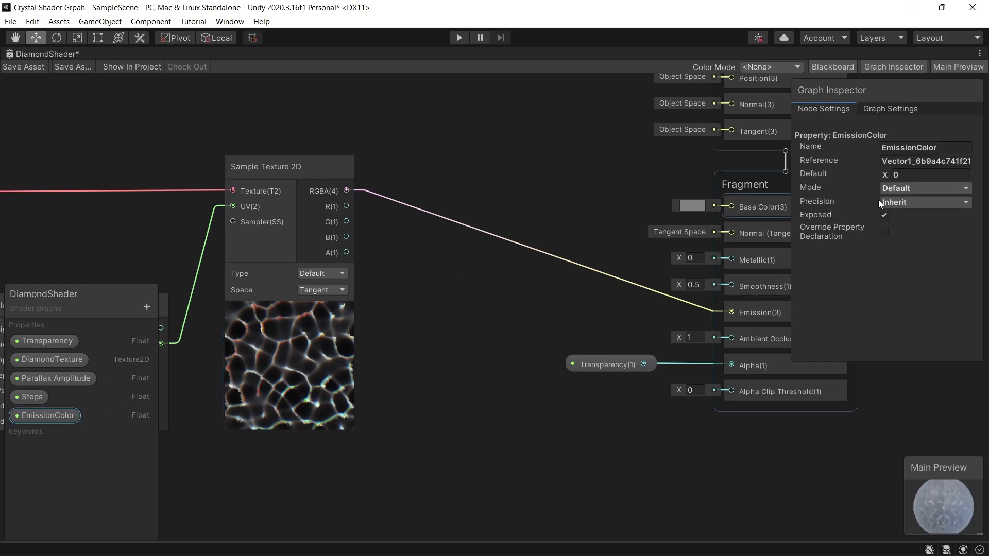
click(915, 188)
click(920, 207)
key(Delete)
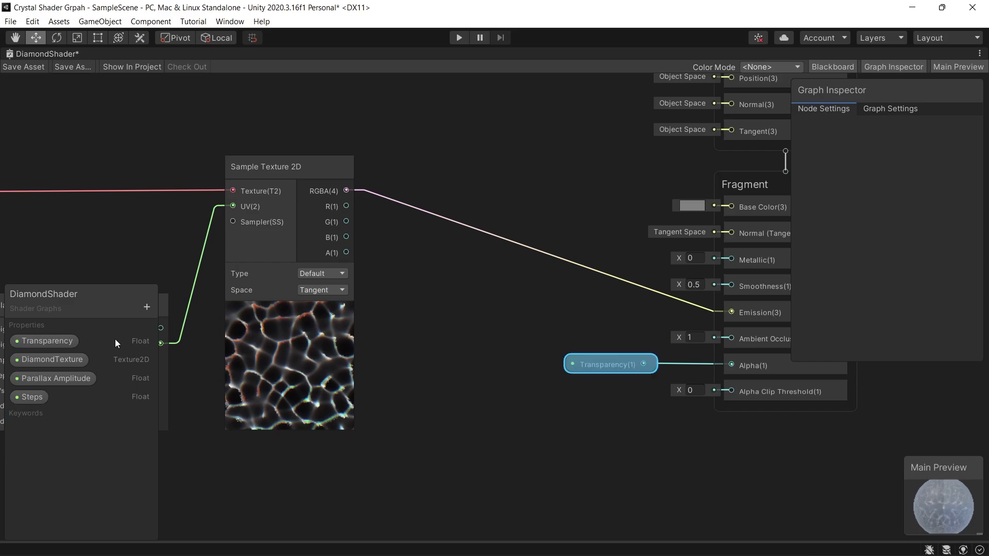
- Create a Color property EmissionColor with a white default and place its node below the sampler
click(147, 308)
click(176, 377)
text(EmissionColor)
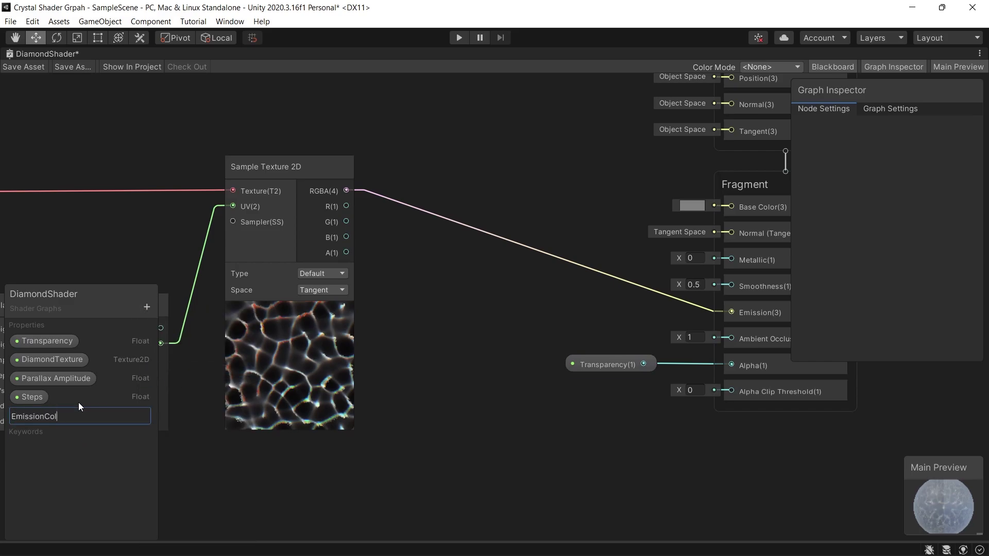
key(Return)
click(66, 414)
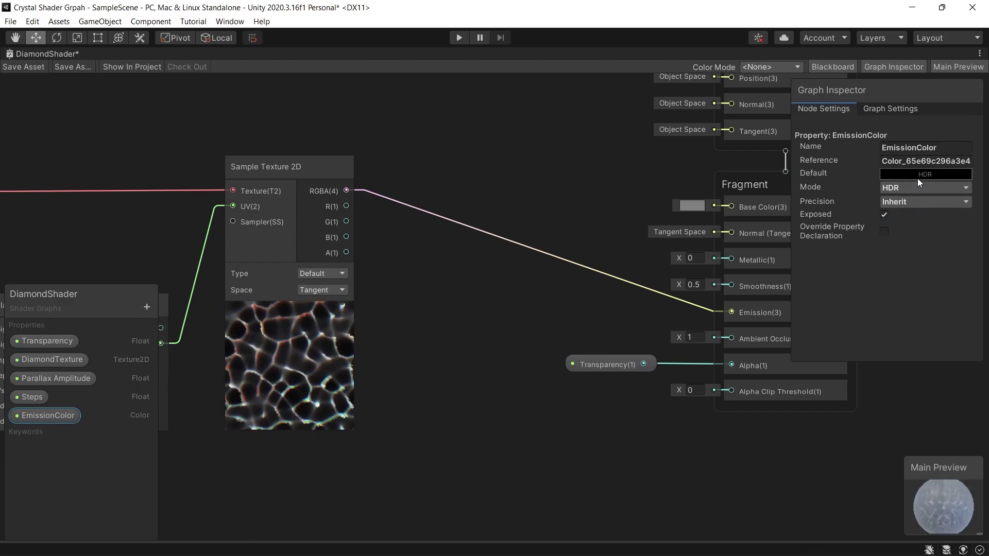
click(920, 174)
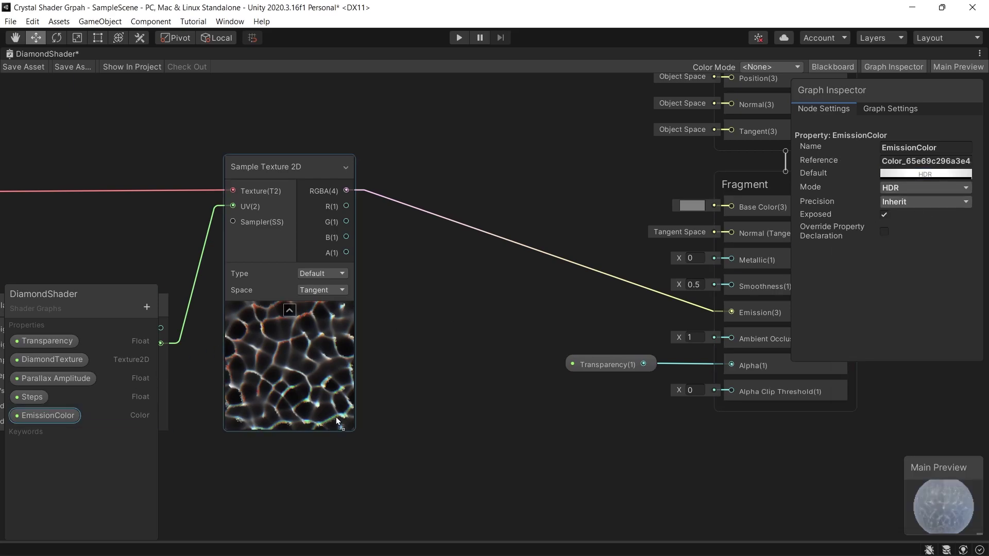
drag(311, 459, 278, 460)
- Add a Multiply node combining texture RGBA with EmissionColor and route its output to Emission
right_click(412, 374)
click(466, 177)
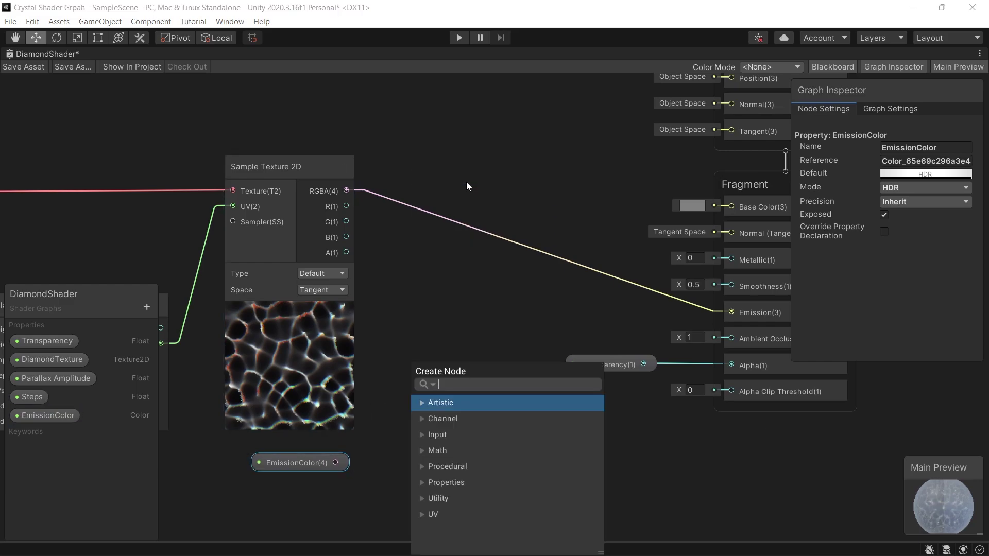
text(muk)
key(BackSpace)
key(Return)
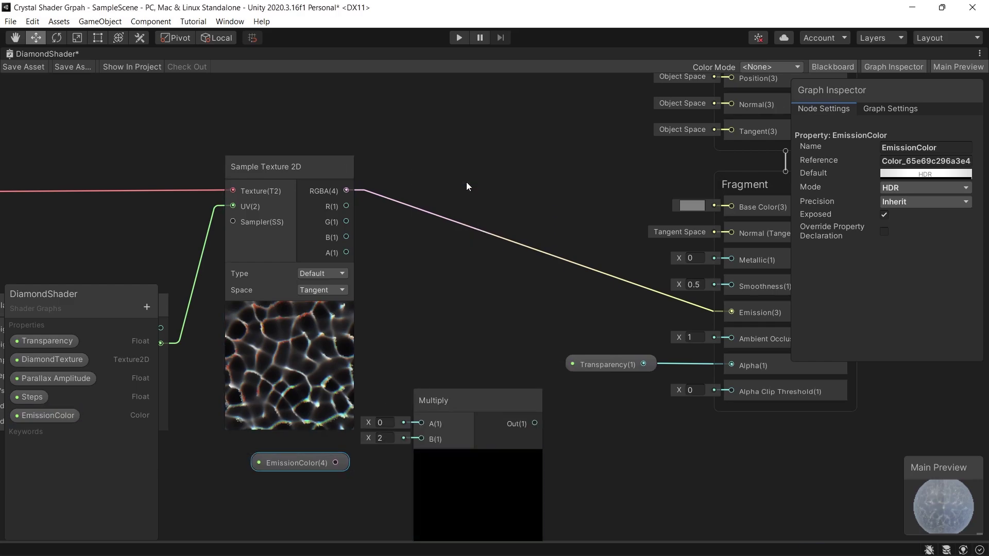
drag(451, 430, 465, 317)
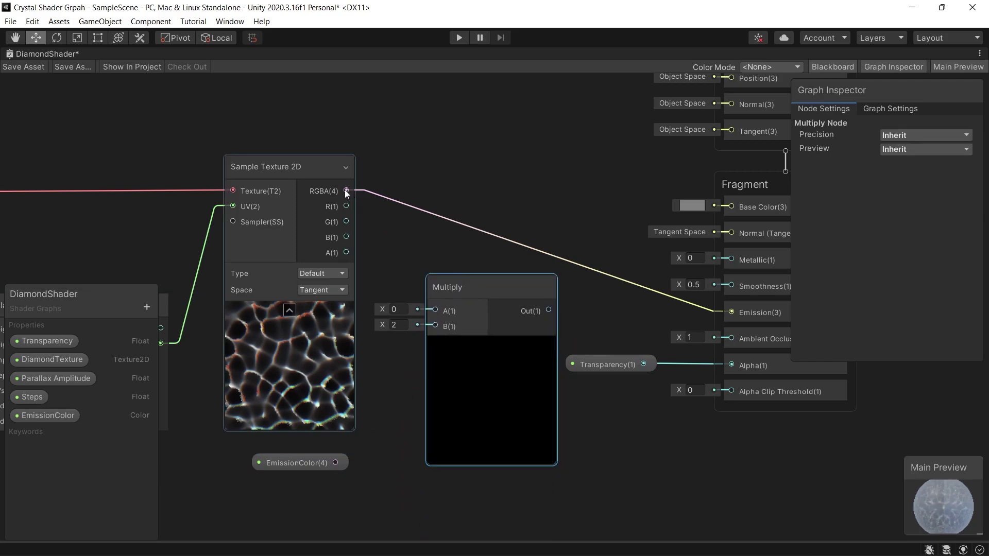
drag(345, 190, 434, 311)
drag(341, 465, 440, 317)
drag(549, 310, 731, 312)
middle_drag(513, 181, 442, 185)
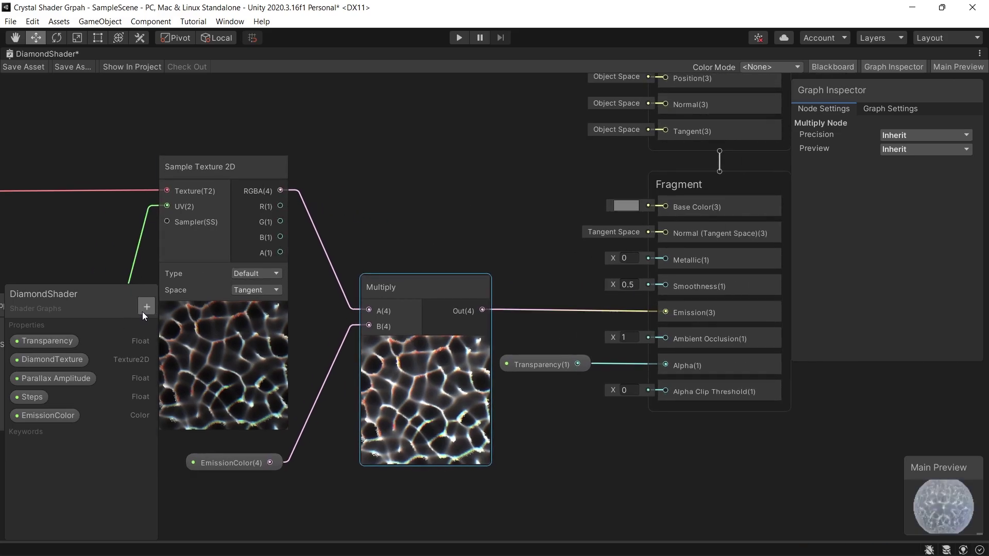
- Add a DiamondColor Color property and connect it to the Fragment Base Color
click(143, 311)
click(192, 378)
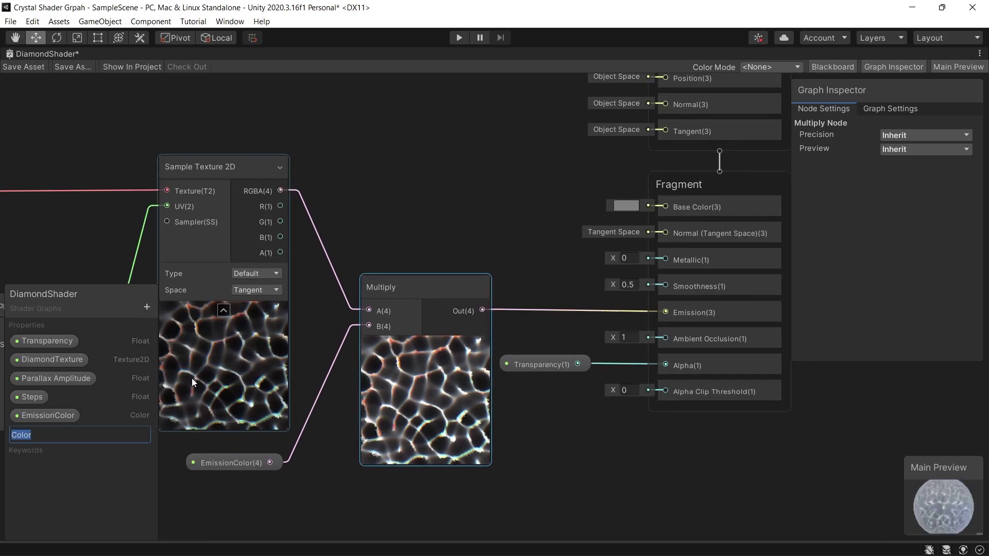
text(DiamondColor)
key(Return)
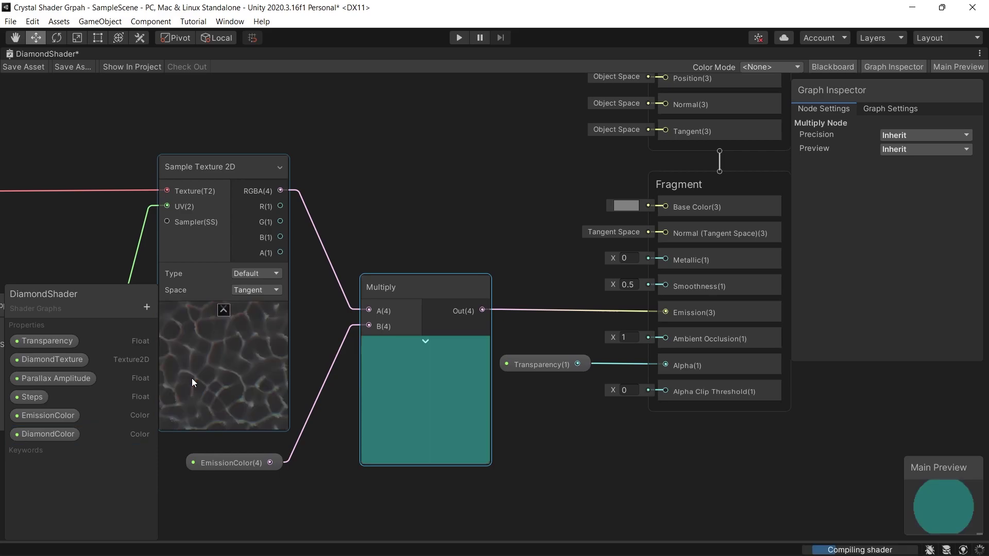
click(58, 437)
drag(503, 228, 648, 207)
drag(533, 205, 537, 208)
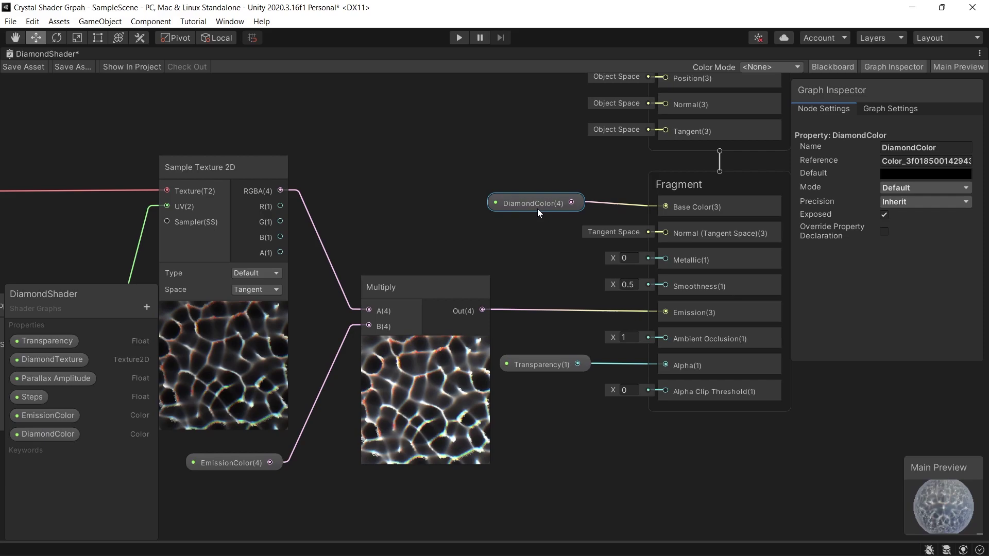
- Add a Metallic slider property defaulting to 0.8 and wire it to the Fragment Metallic input
click(147, 307)
click(208, 311)
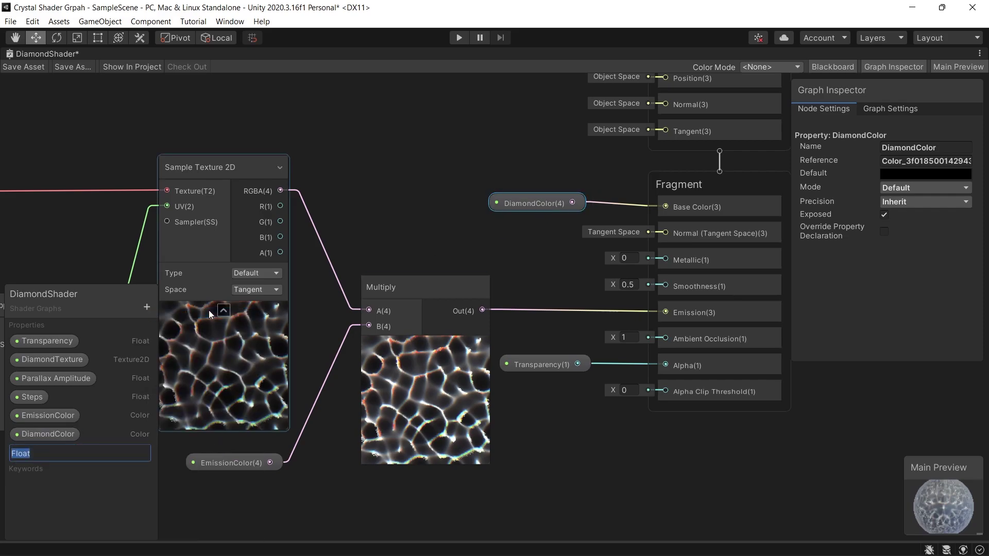
text(Metallic)
key(Return)
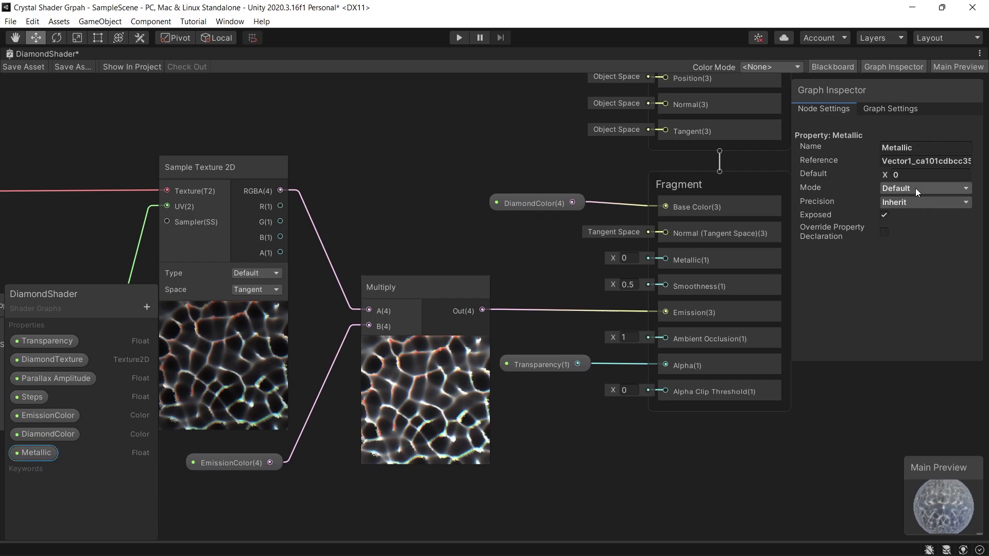
click(917, 189)
click(863, 214)
click(911, 175)
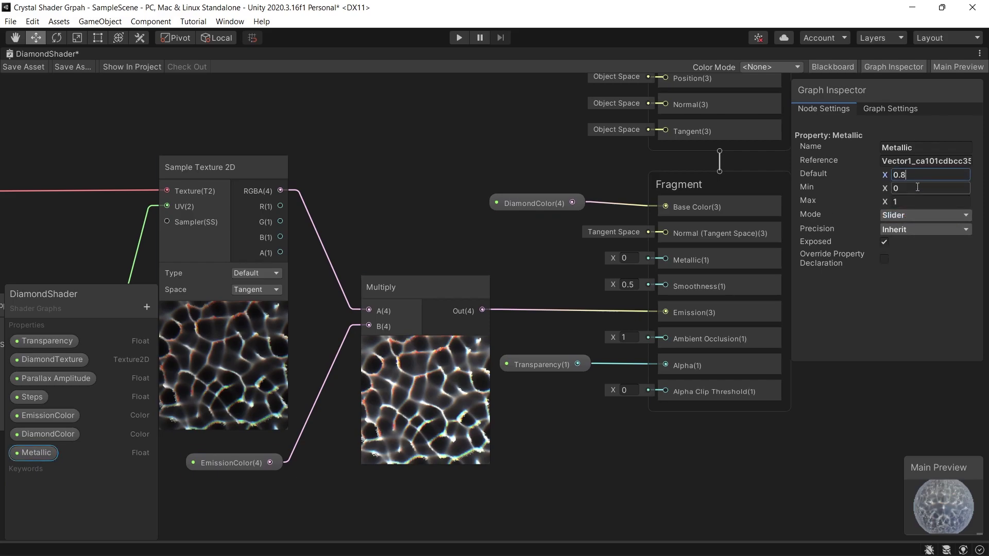
drag(51, 455, 665, 259)
click(146, 307)
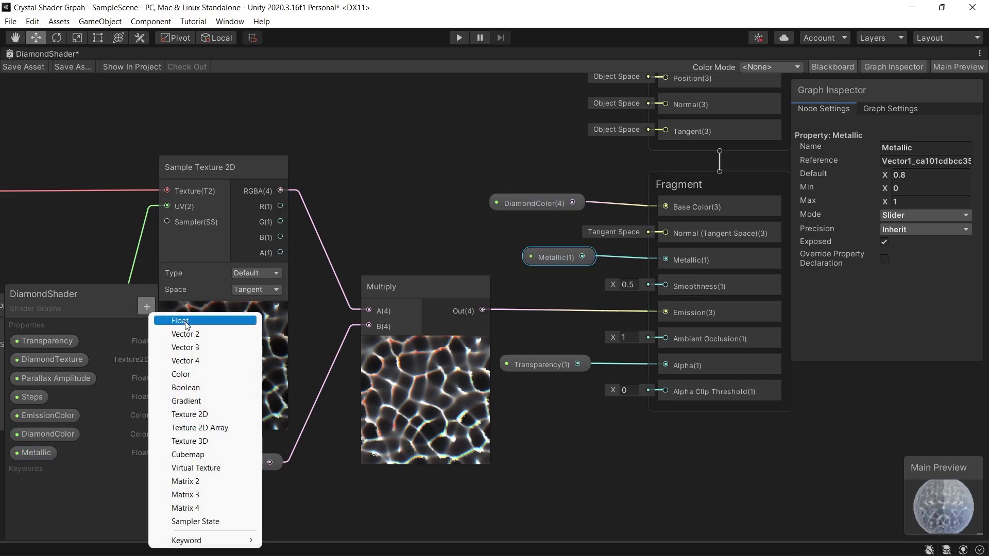
- Add a Smoothness slider property (default 0.6) and place its node beside the Fragment Smoothness slot
click(186, 321)
text(Smooth)
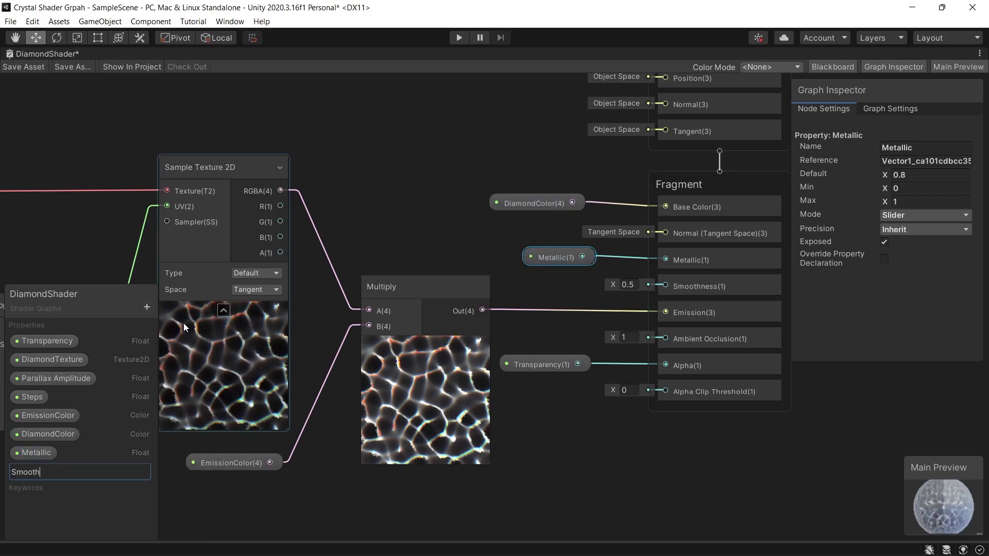
text(ness)
key(Return)
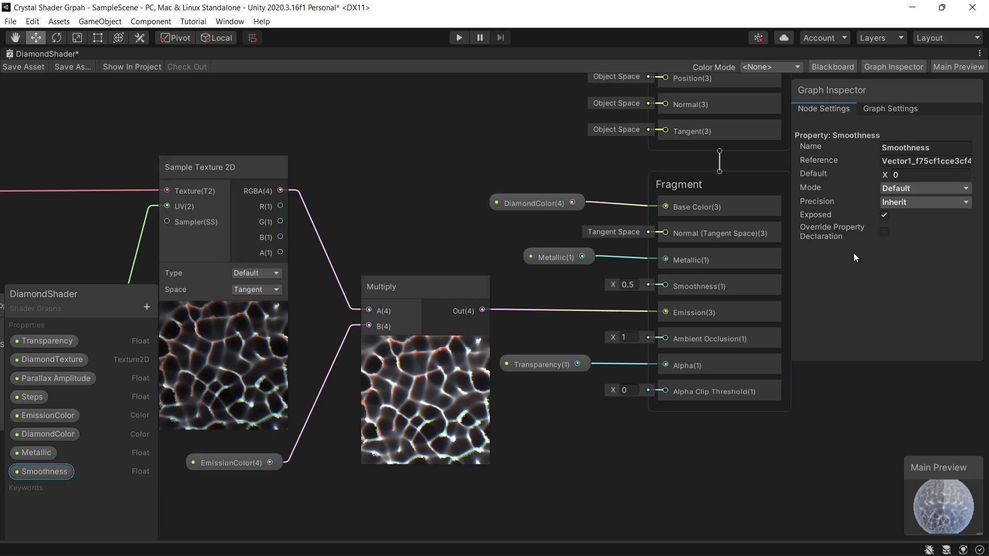
click(926, 188)
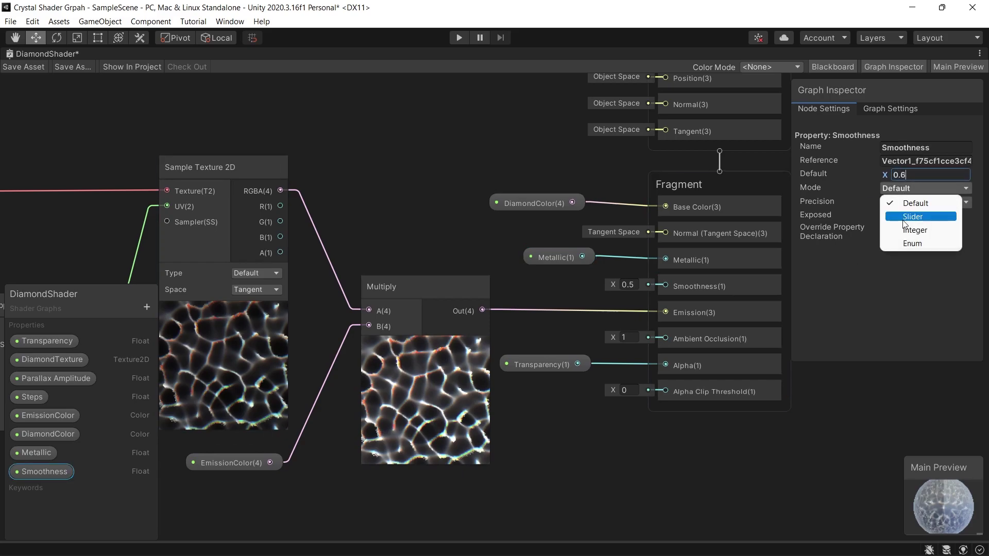
click(917, 223)
drag(108, 453, 667, 286)
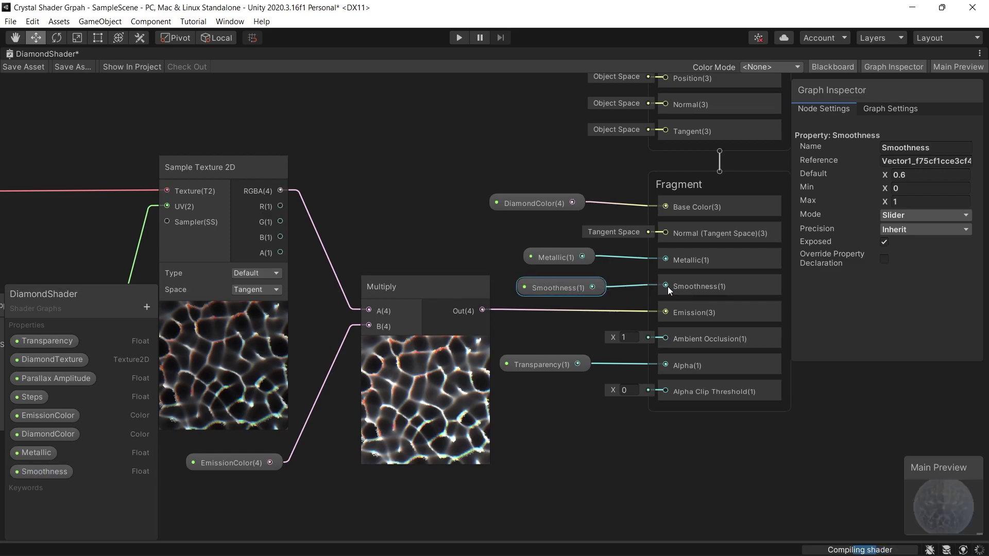
- Connect Smoothness to its Fragment input and set the material's emission to HDR intensity 3 in cyan
click(559, 285)
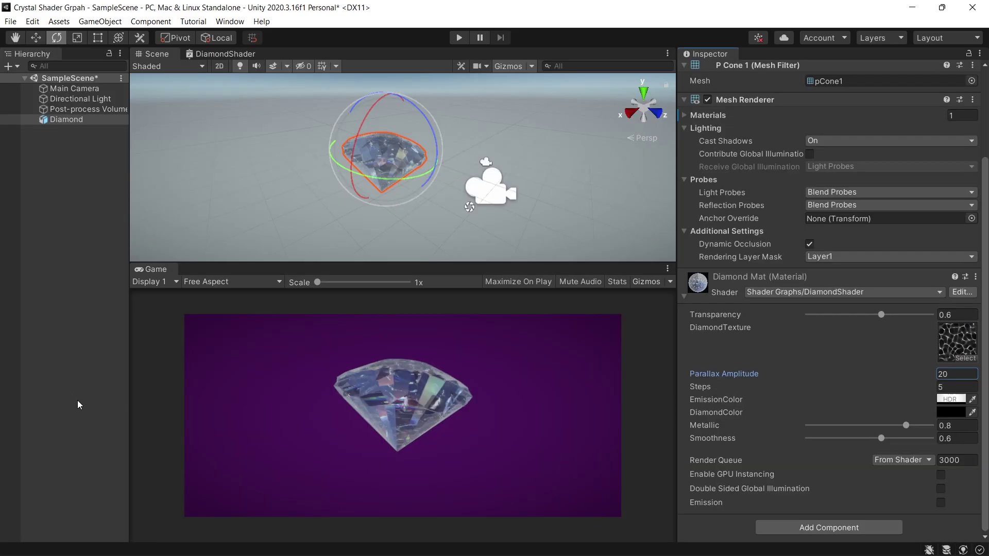
click(952, 400)
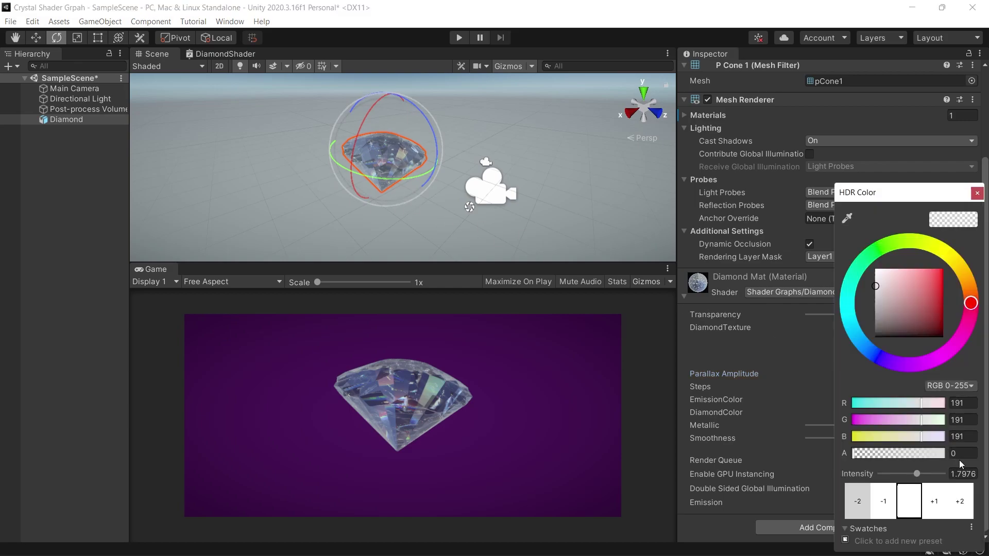
text(3)
click(977, 194)
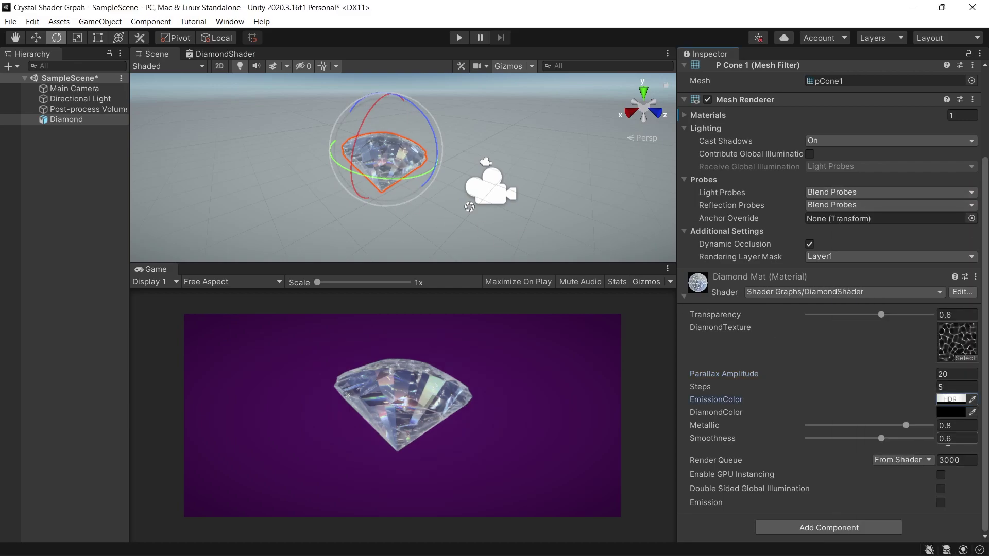
click(952, 400)
drag(906, 320, 921, 270)
click(847, 312)
click(978, 194)
- Set DiamondColor to a pale cream colour (E5E2CC)
click(945, 423)
click(946, 414)
drag(925, 285, 957, 258)
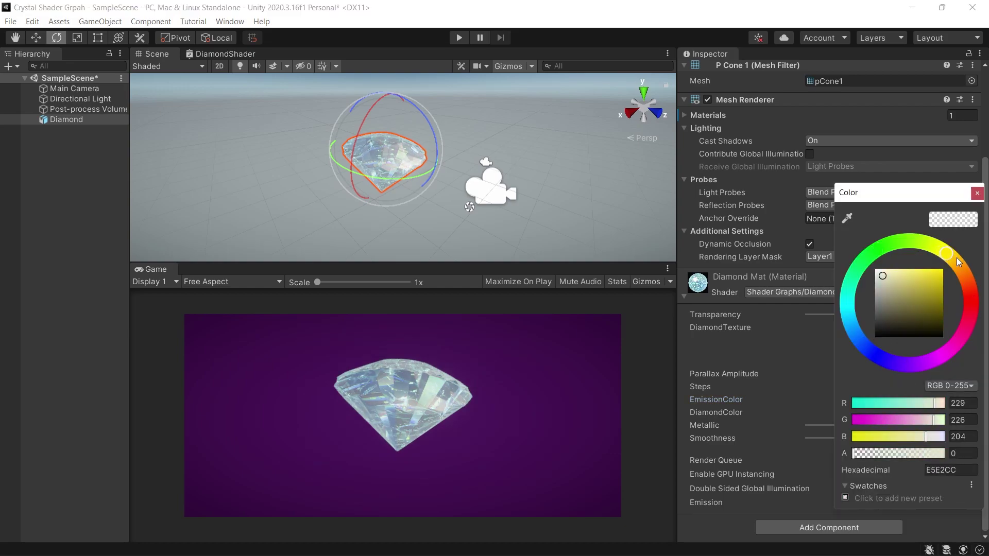